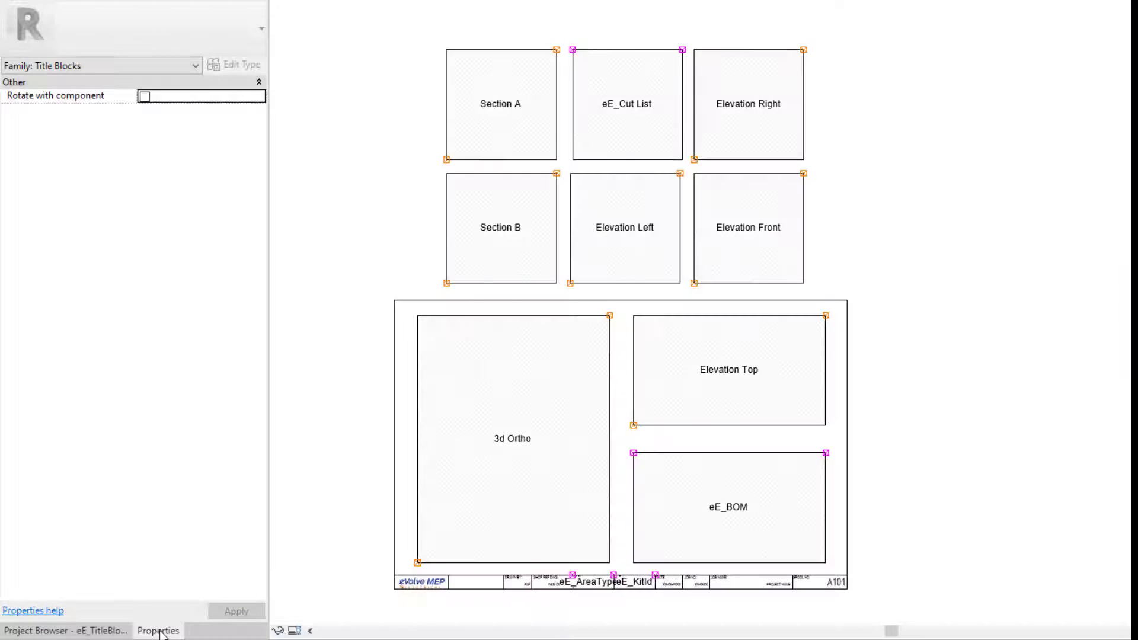
Inspect the 3d Ortho, Section A and Section B spool windows' Properties, including View Title and PlaceOnSheet.
click(103, 631)
click(421, 333)
click(159, 631)
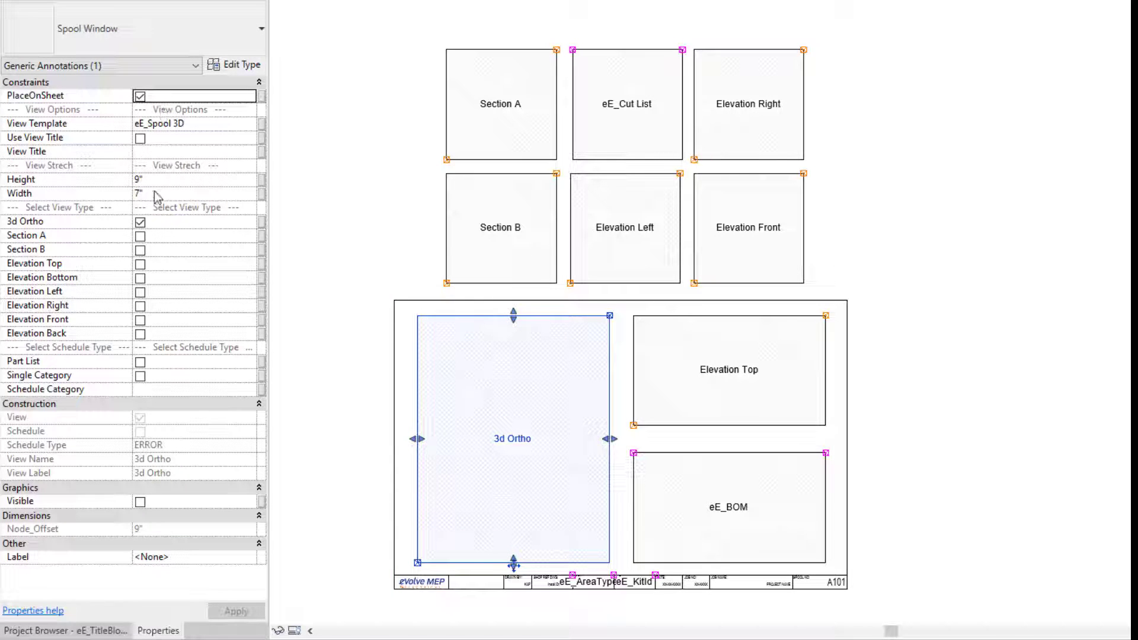
click(167, 140)
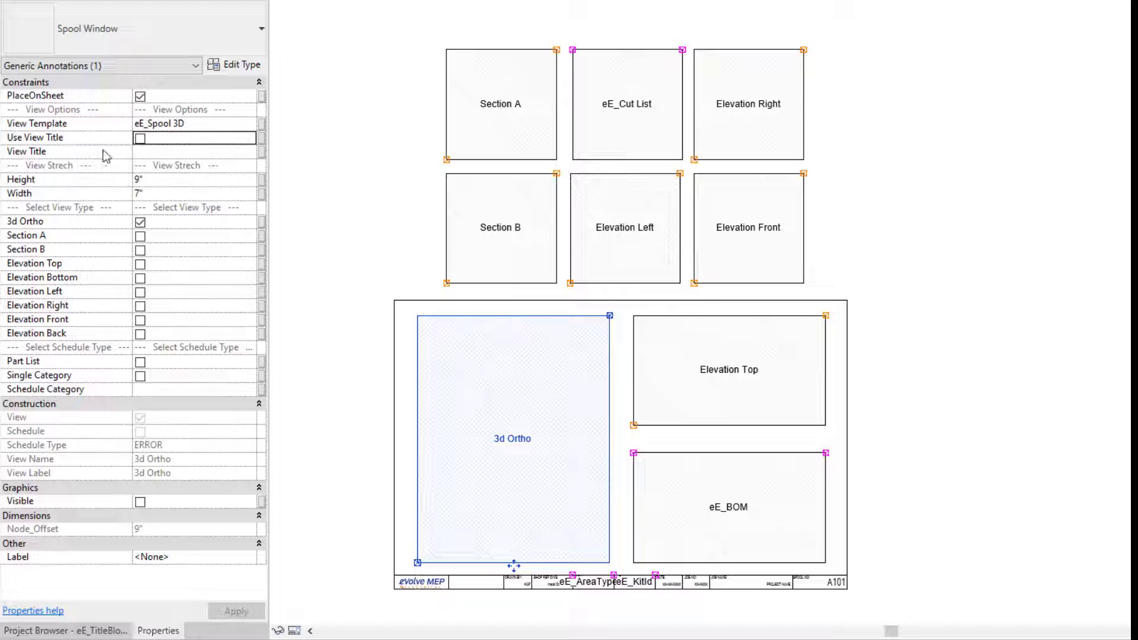
click(170, 96)
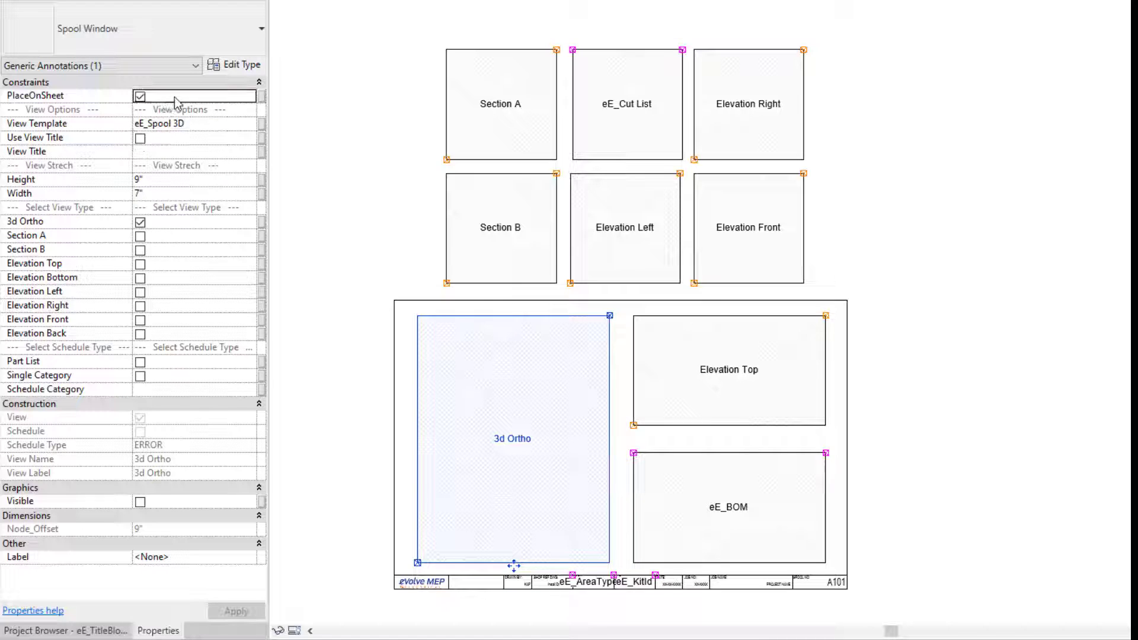
click(415, 87)
click(455, 80)
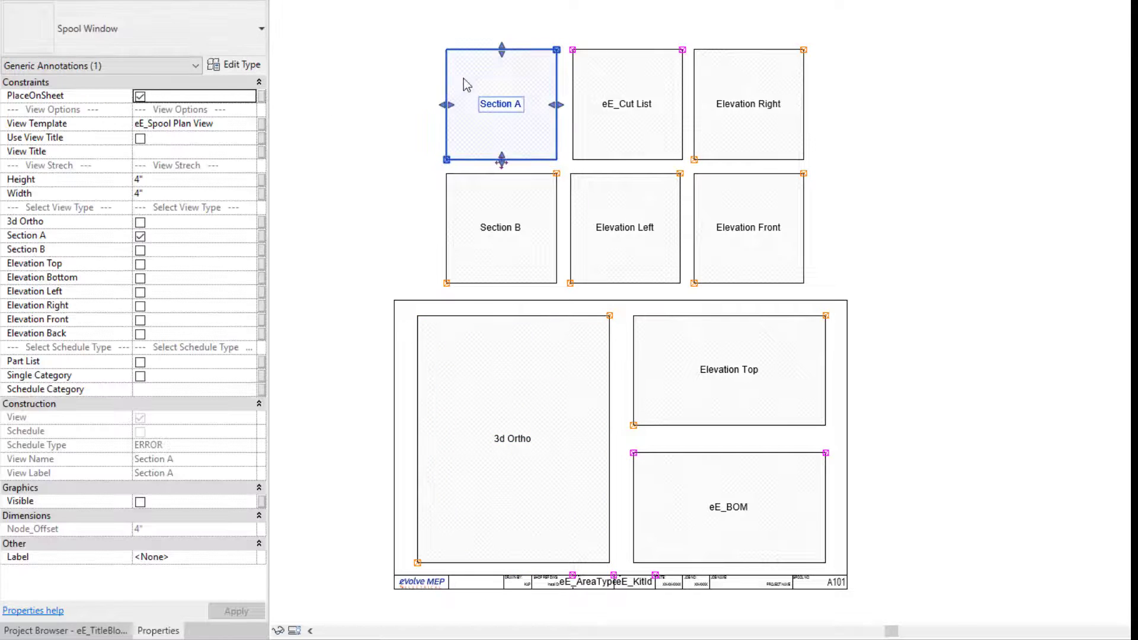
click(463, 227)
click(316, 202)
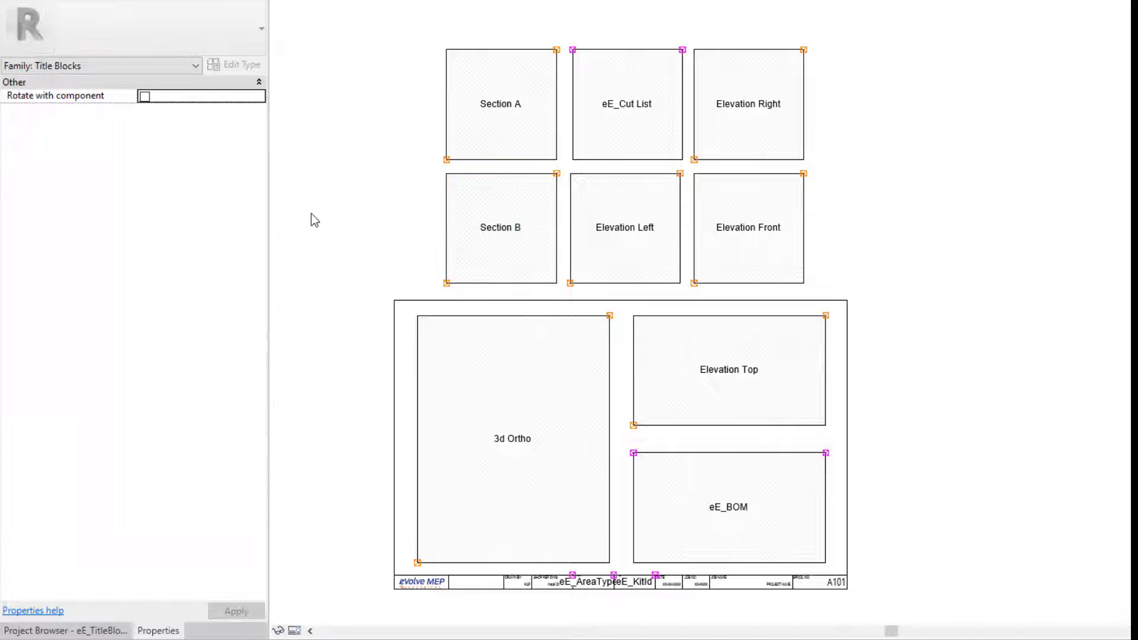
Zoom and pan across the title block to view the eE_BOM window, eVolve logo and section windows.
scroll(746, 426, up, 1)
scroll(758, 457, up, 1)
middle_drag(759, 456, 687, 260)
scroll(729, 534, up, 2)
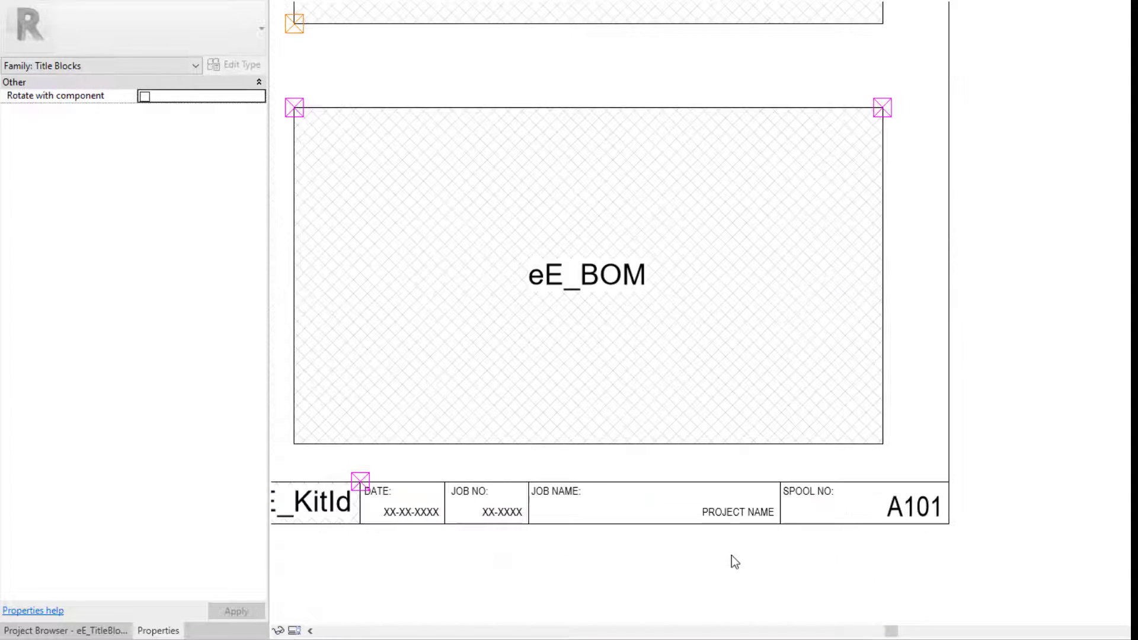
middle_drag(649, 560, 698, 482)
scroll(556, 521, left, 6)
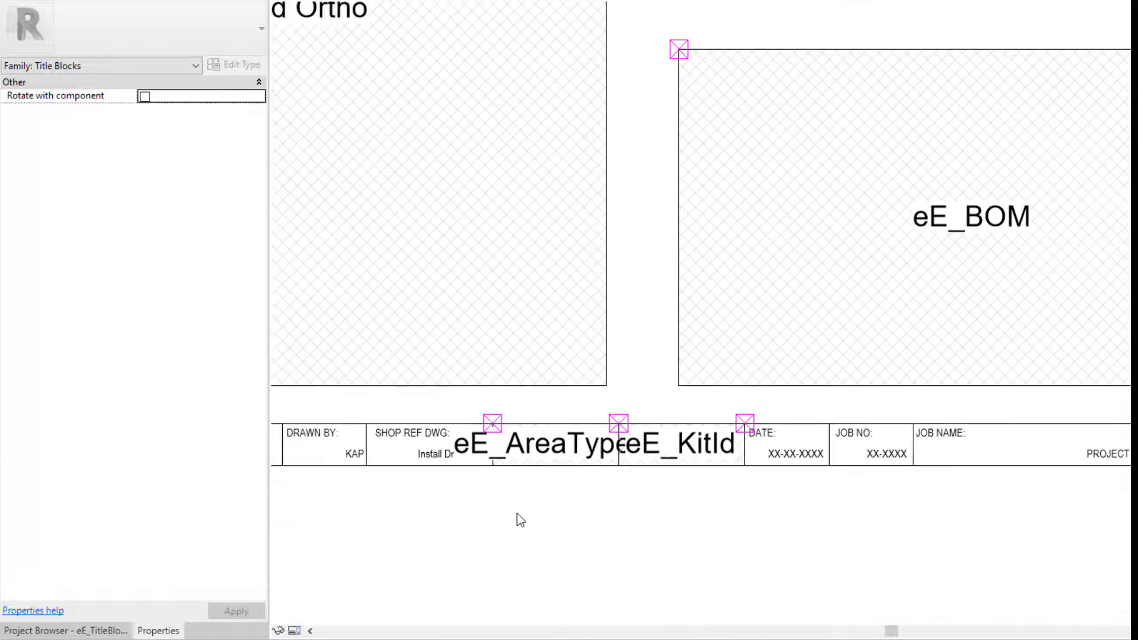
mouse_move(584, 509)
middle_down()
mouse_move(780, 511)
mouse_move(602, 506)
middle_up()
scroll(591, 500, down, 2)
scroll(591, 498, down, 2)
middle_drag(480, 353, 321, 486)
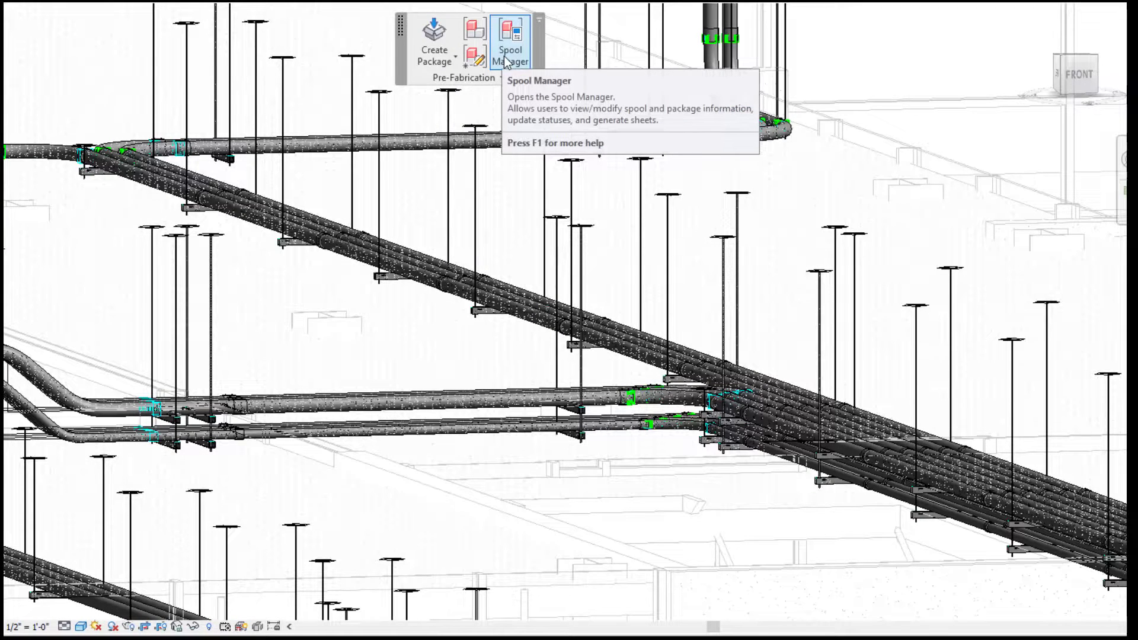
In Spool Manager, expand Levels 1 and 2 and tick spools SP-02, SP-03 and SP-04.
click(506, 62)
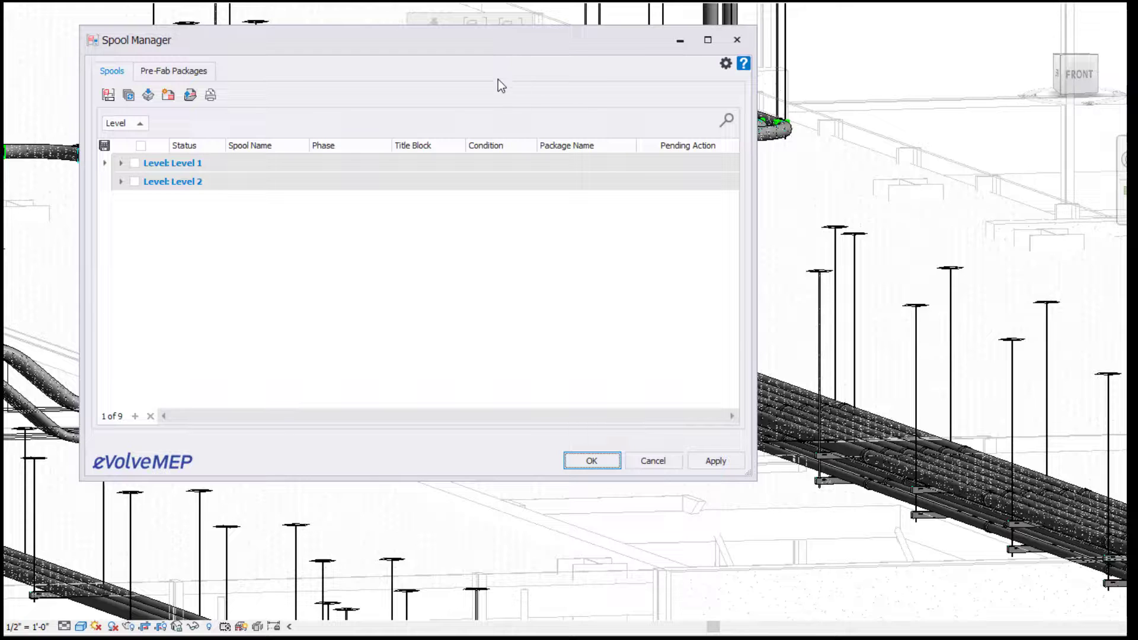
click(119, 163)
click(120, 310)
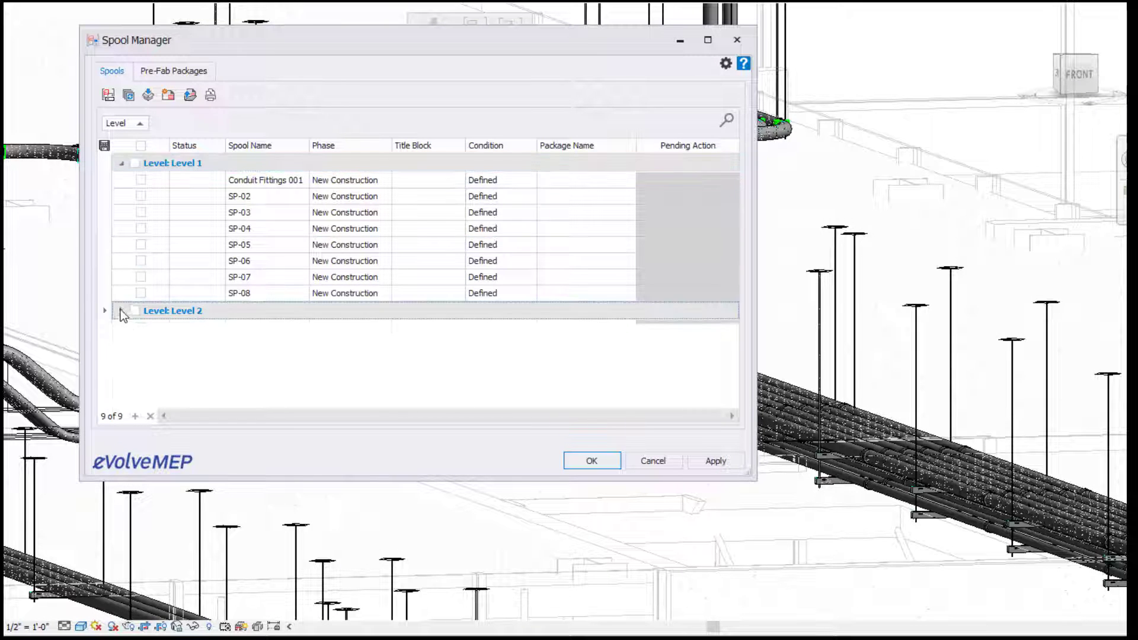
click(140, 196)
click(139, 213)
click(141, 228)
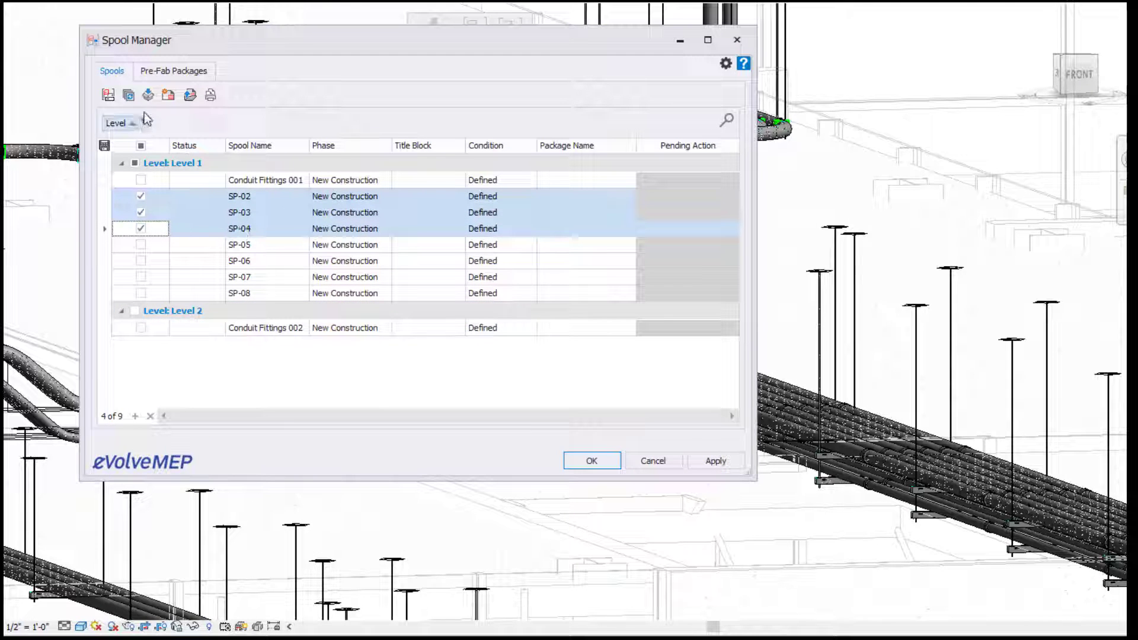
Generate their sheets with the eE_TitleBlock_11x17_Advanced_Spool title block and close Spool Manager.
click(167, 96)
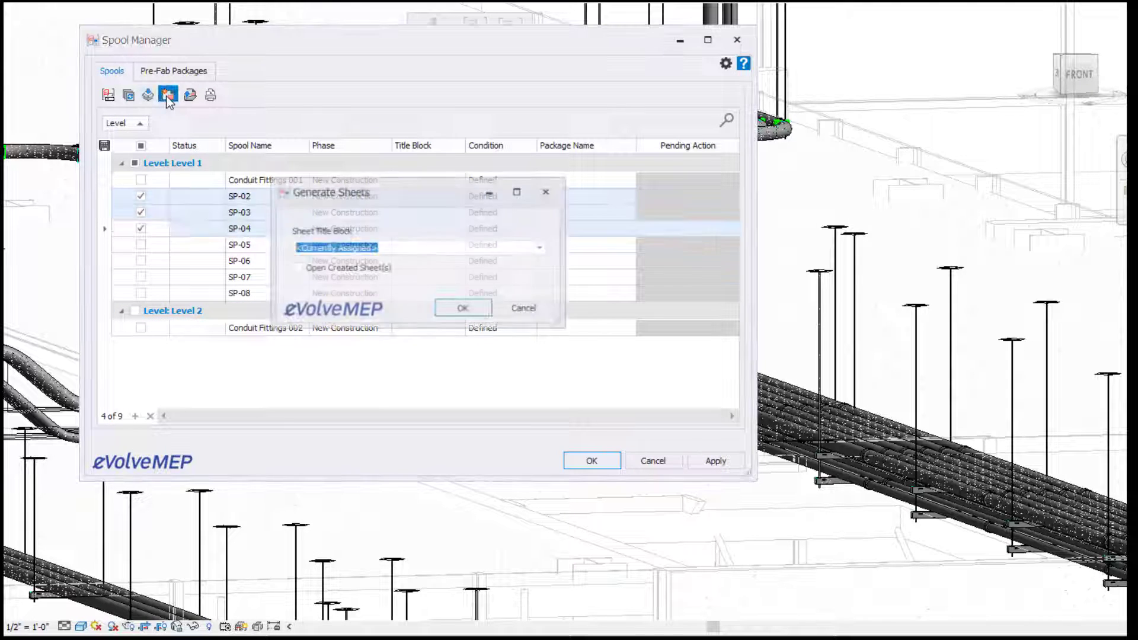
click(528, 247)
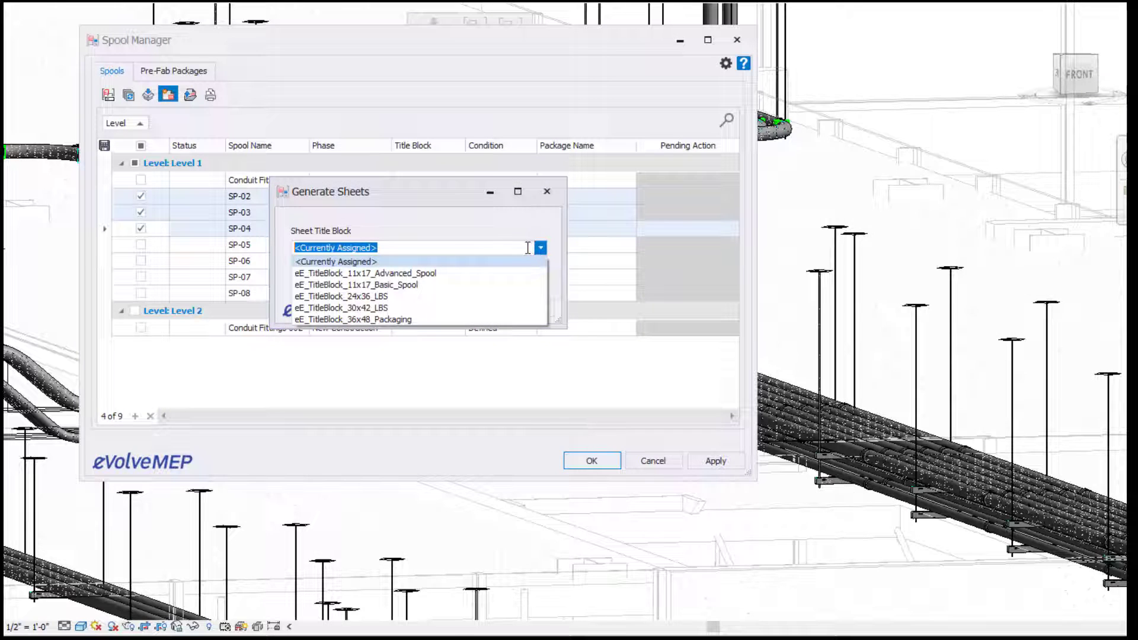
click(441, 273)
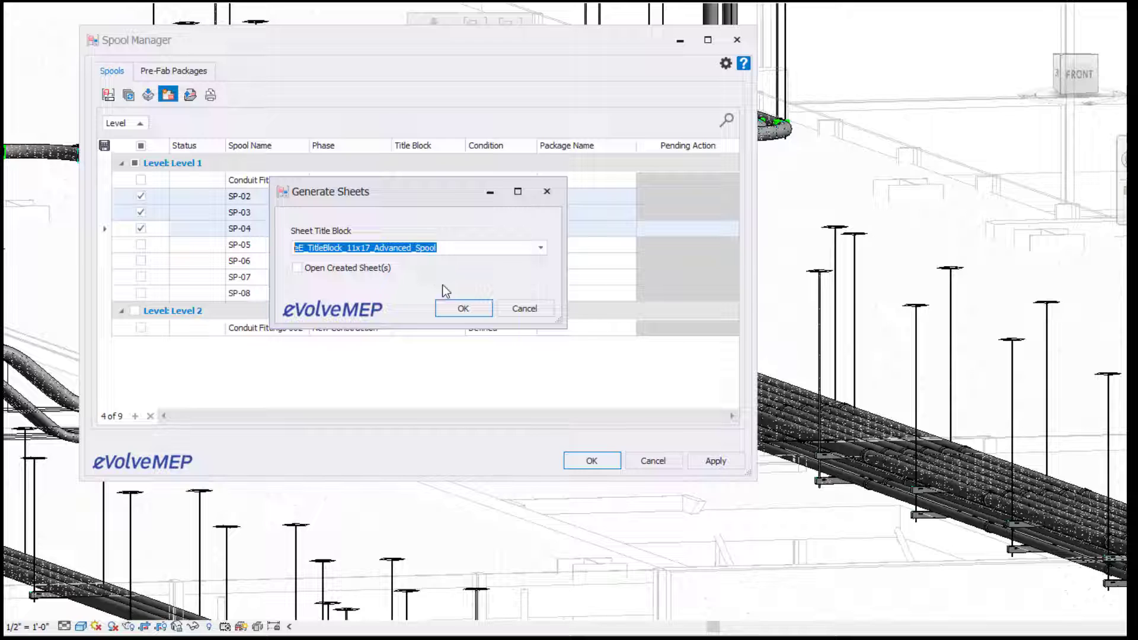
click(448, 309)
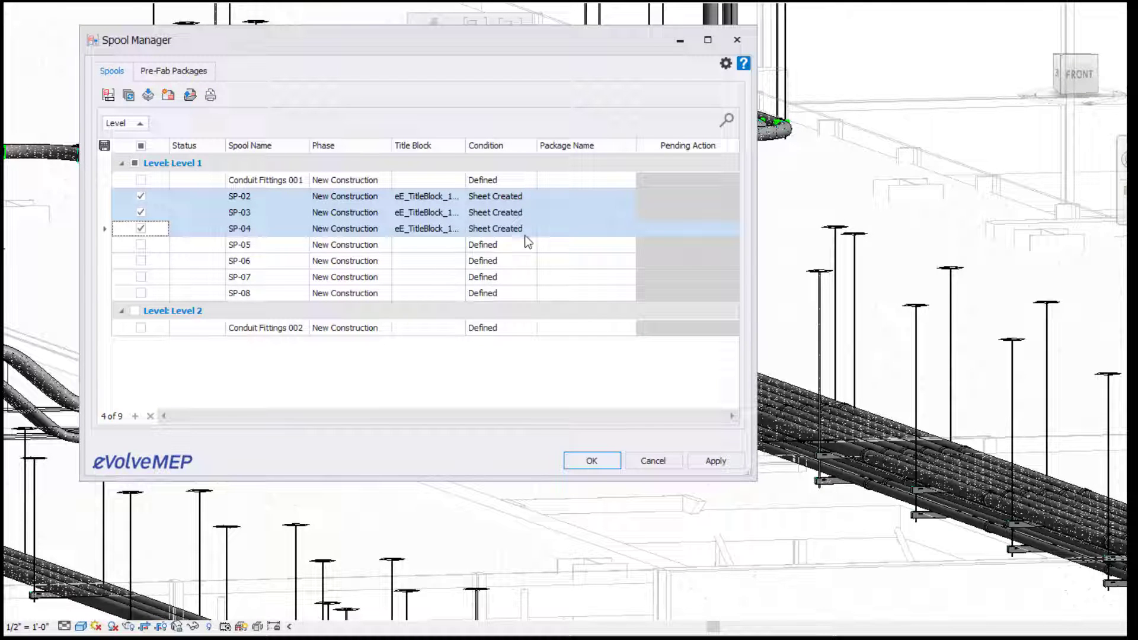
click(737, 40)
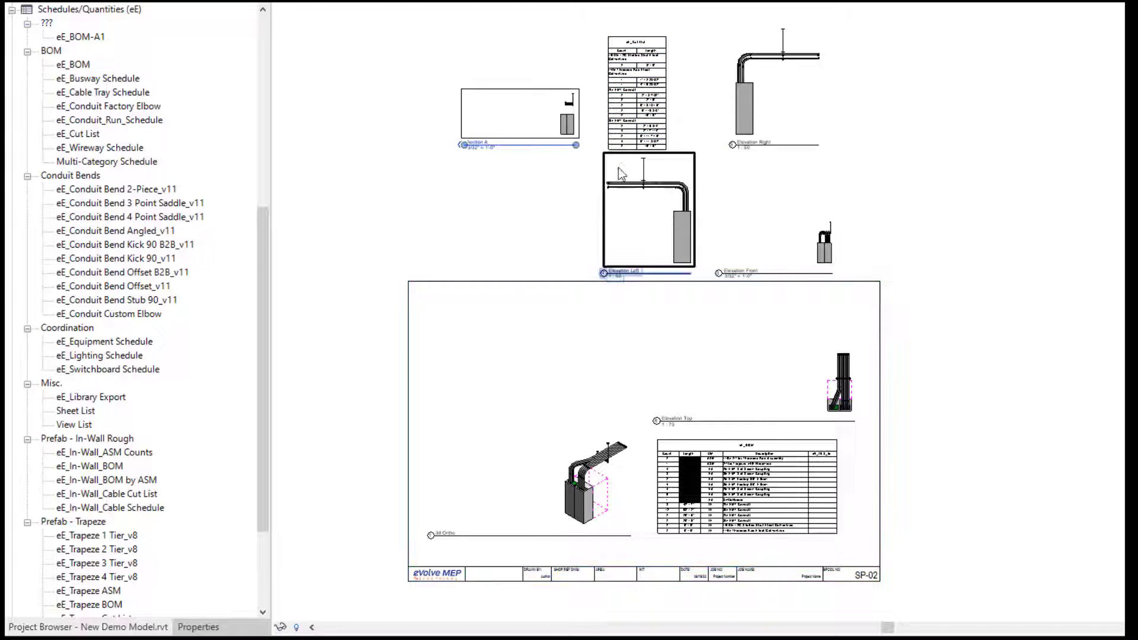
Move the cut list schedule viewport to the lower left, then return it to the sheet's top.
click(640, 98)
drag(641, 99, 490, 358)
drag(496, 298, 664, 18)
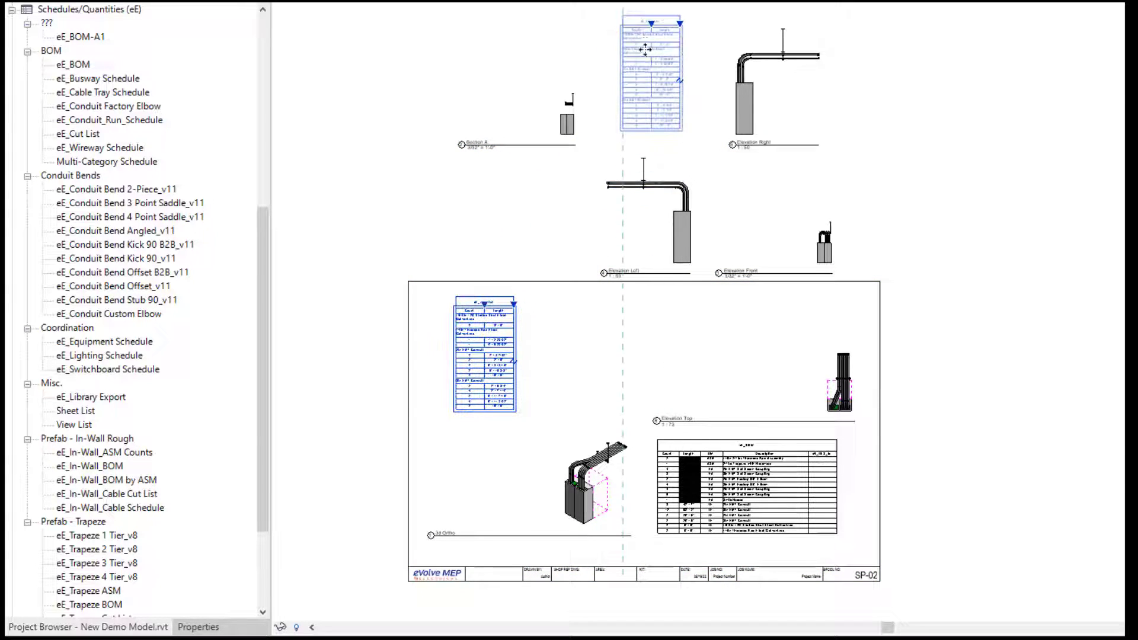
drag(889, 57, 889, 208)
Zoom into the eE_BOM schedule and bring up the title block's context menu.
scroll(680, 569, up, 1)
scroll(726, 526, up, 5)
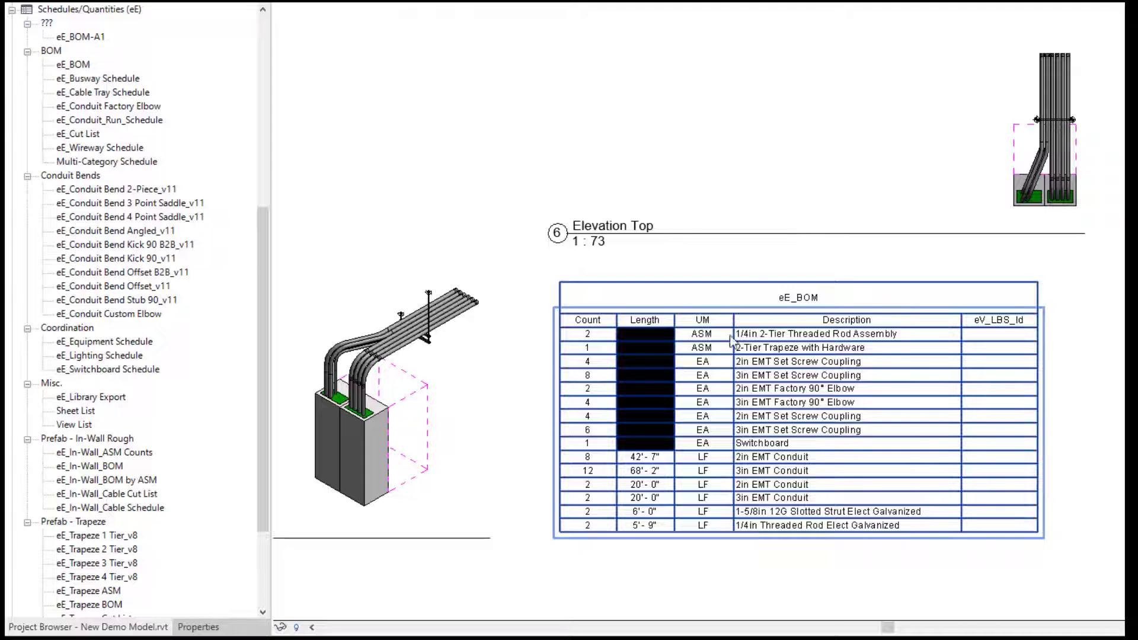
scroll(648, 383, down, 2)
scroll(648, 382, down, 3)
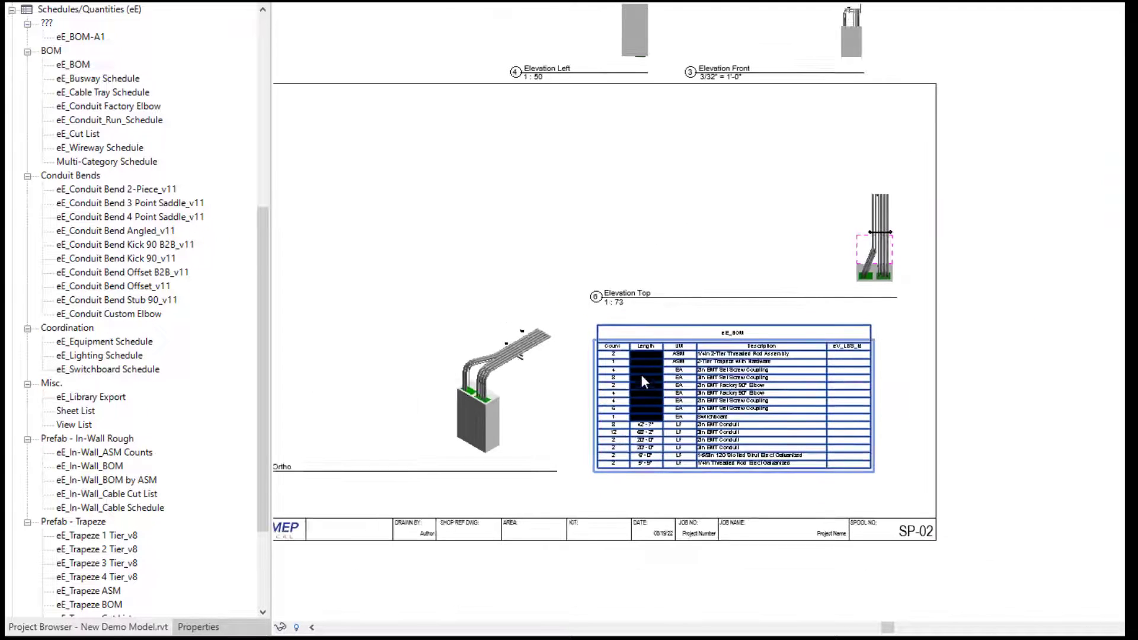
right_click(370, 153)
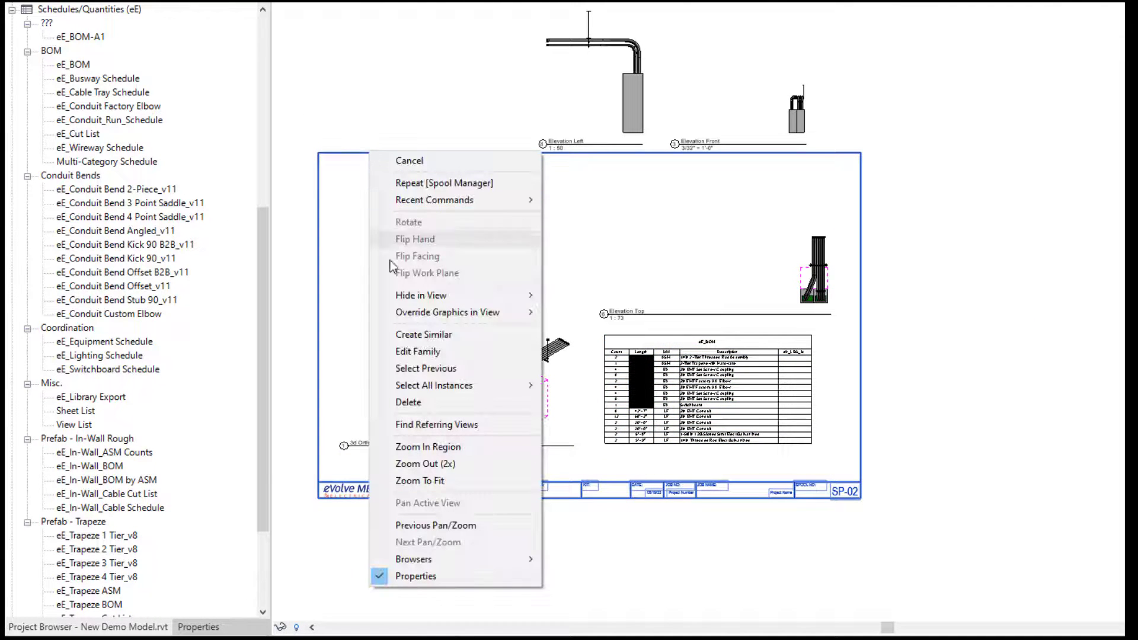
Edit the title block family and inspect the Section A, eE_BOM, 3d Ortho and Elevation Top windows.
click(465, 353)
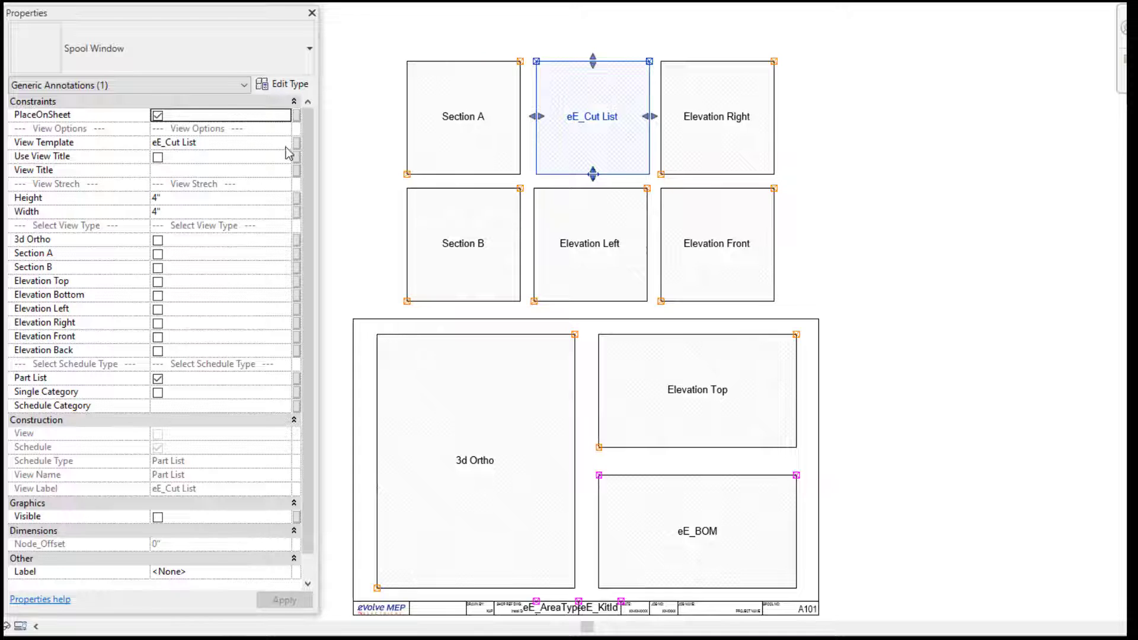
click(413, 129)
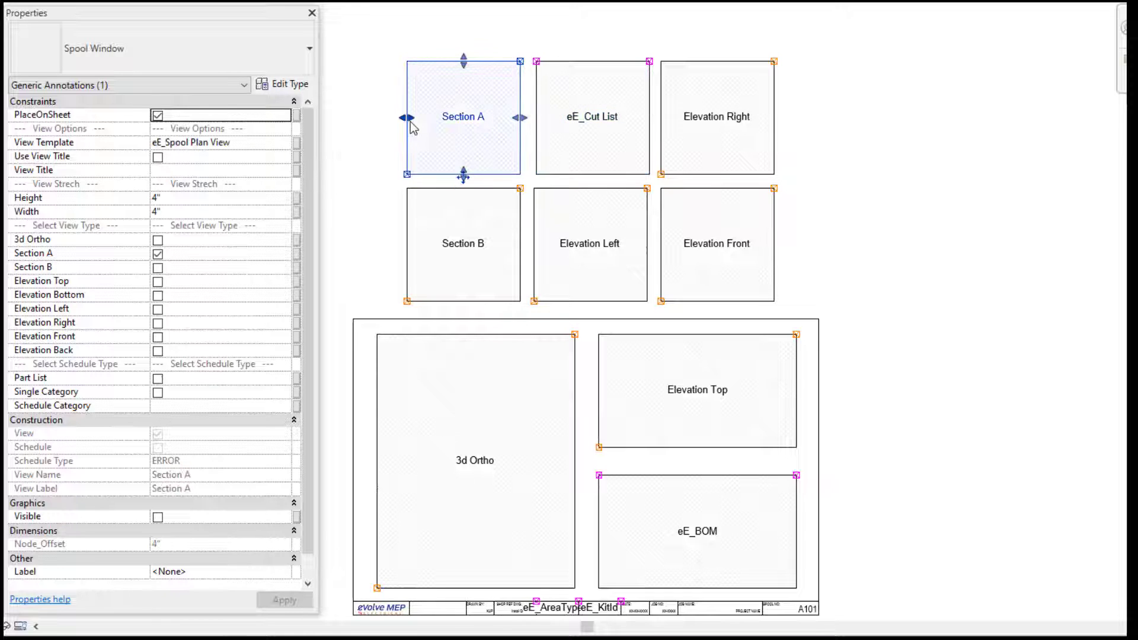
click(670, 486)
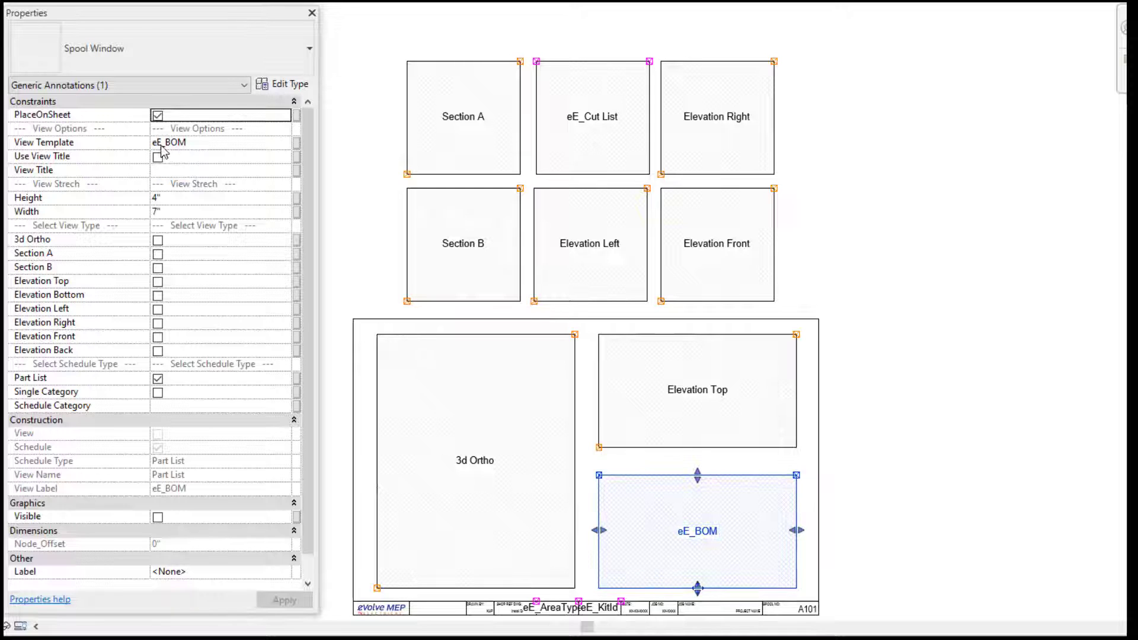
click(442, 341)
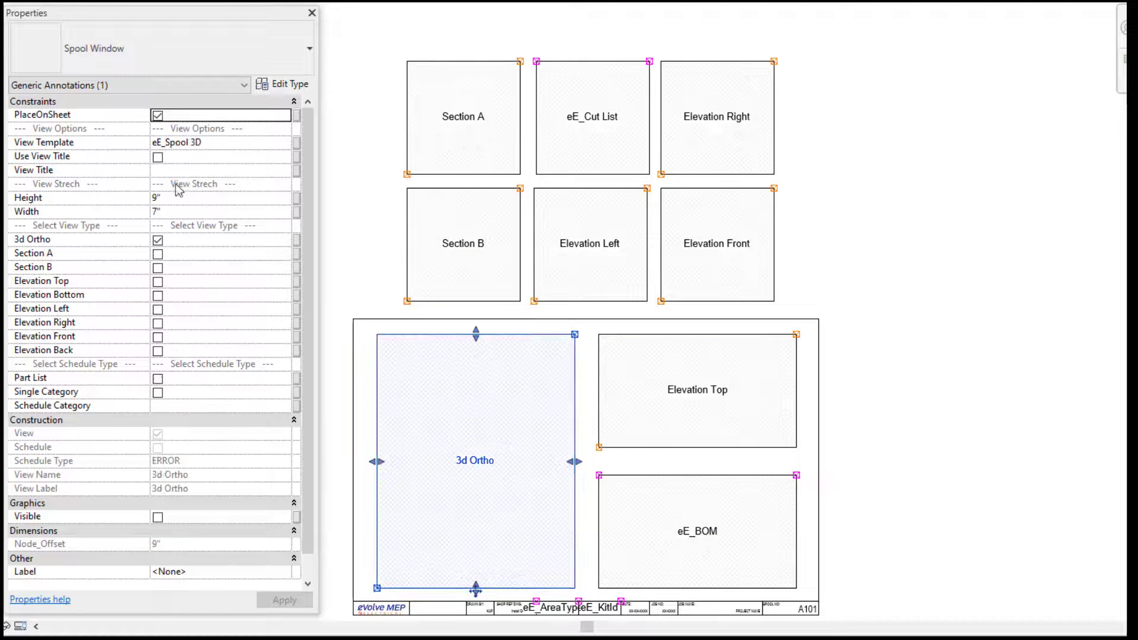
click(616, 338)
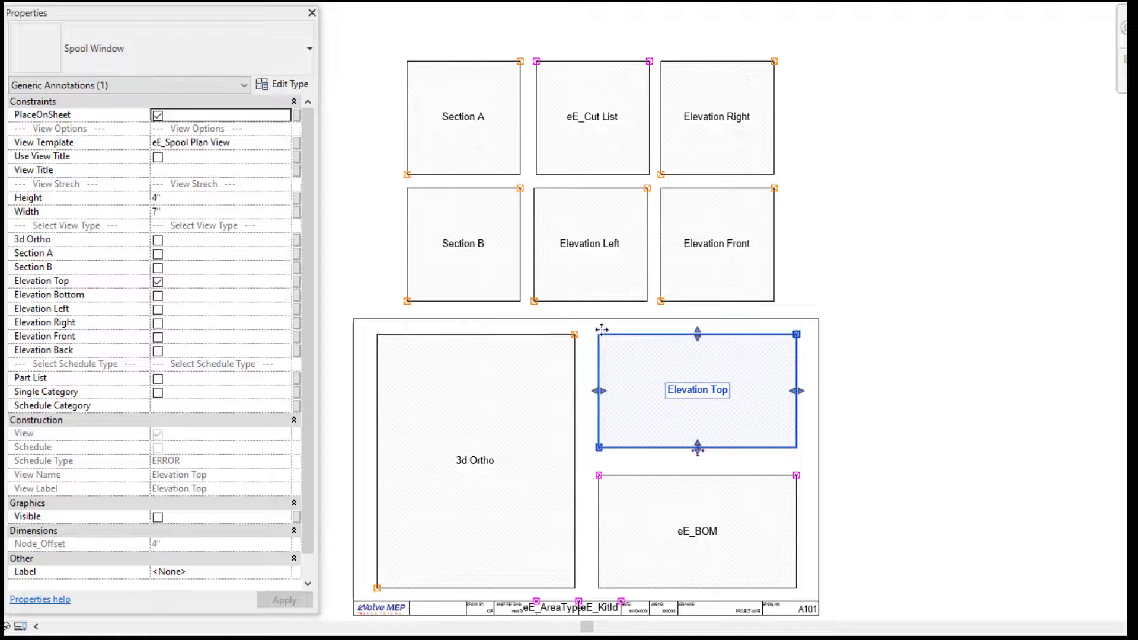
click(366, 263)
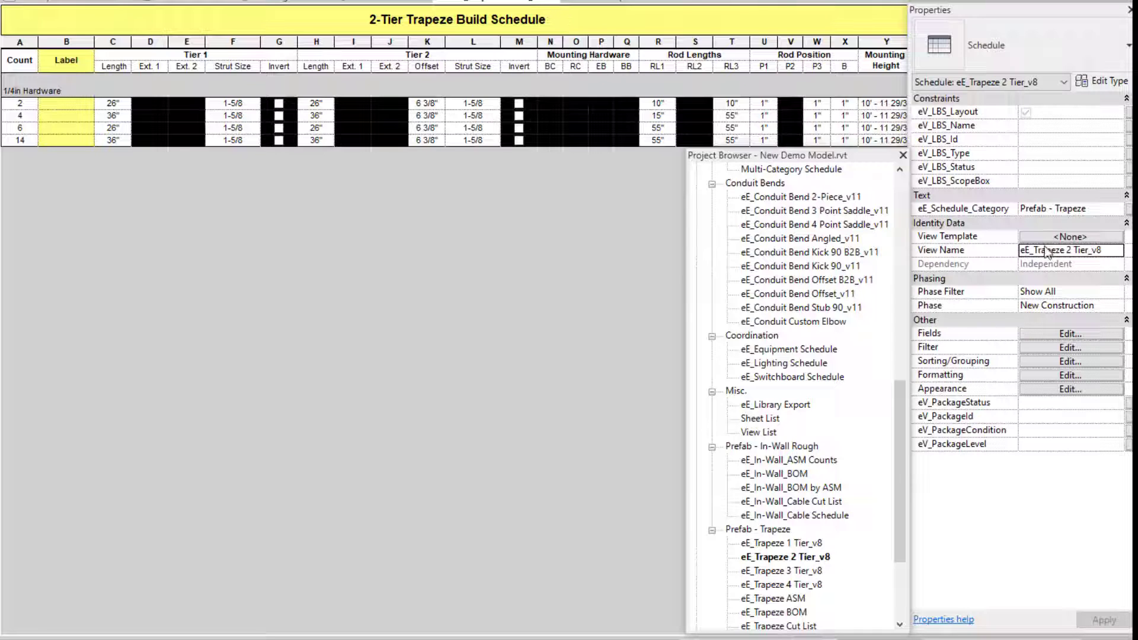
Create a view template named '2 Tier Trapeze Schedule' from the eE_Trapeze 2 Tier_v8 schedule.
click(1070, 237)
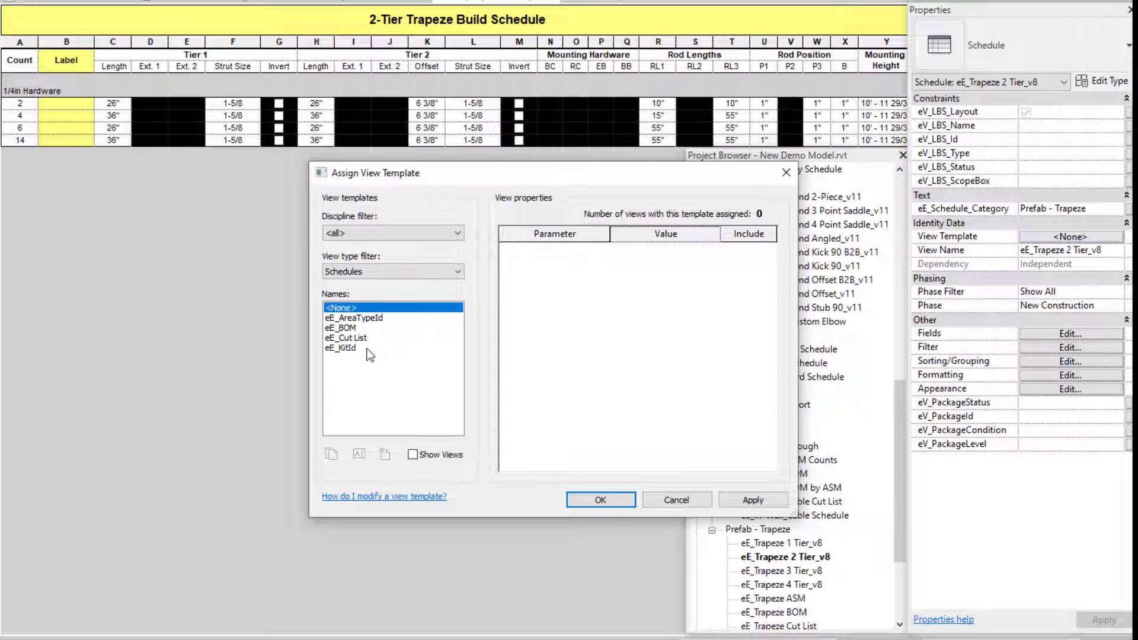
click(787, 173)
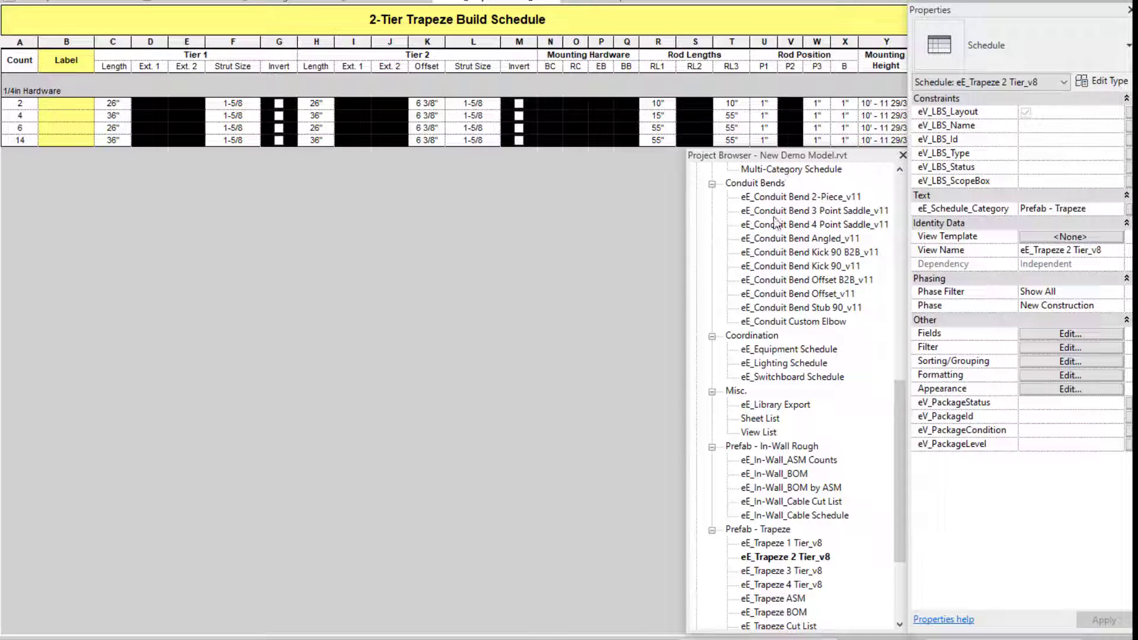
right_click(769, 559)
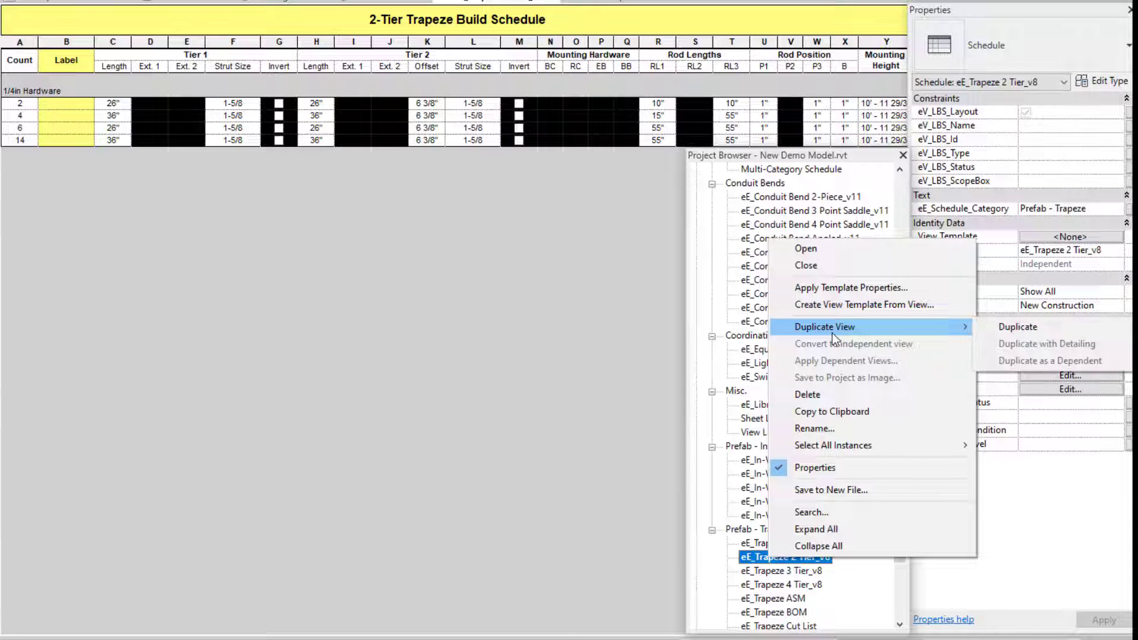
click(836, 306)
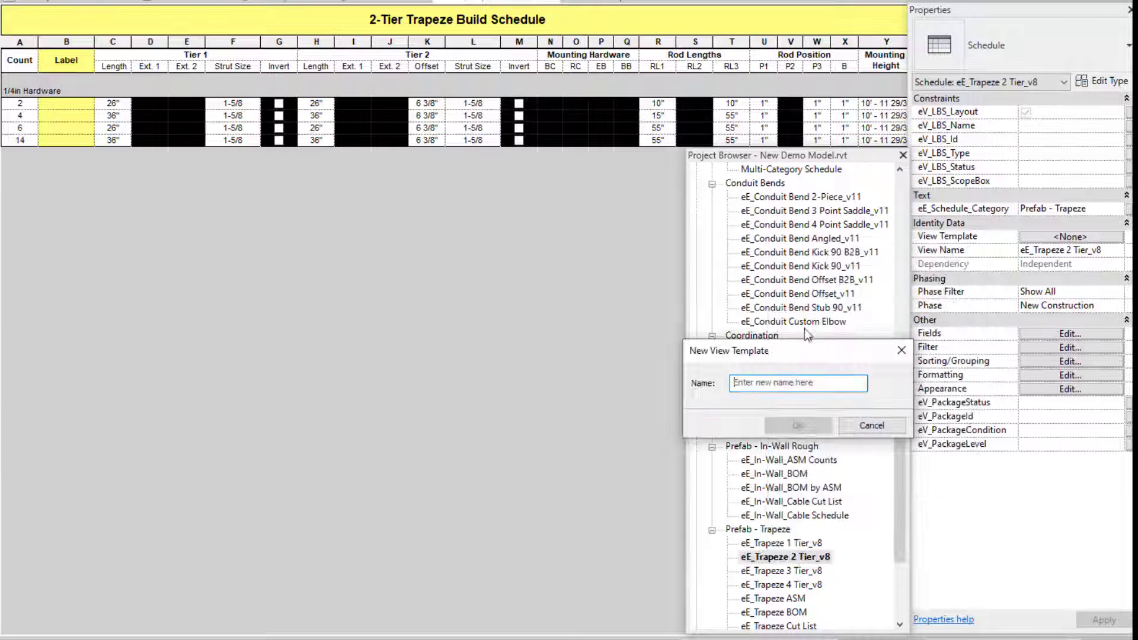
drag(773, 351, 349, 264)
text(2 Tier )
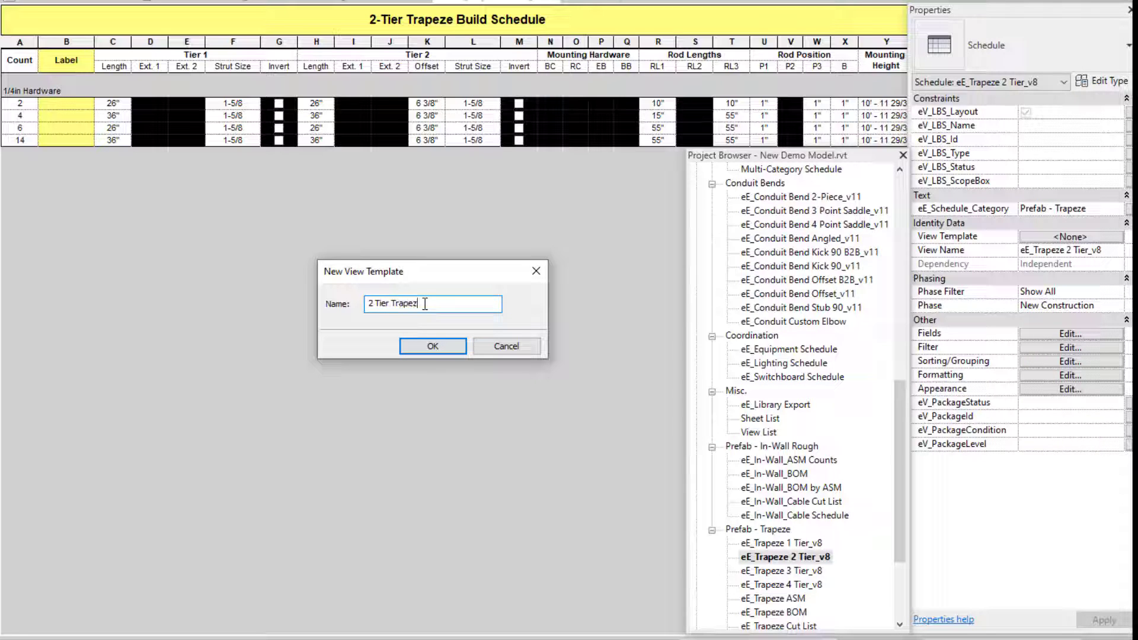
text(Trapeze Schedule)
click(433, 346)
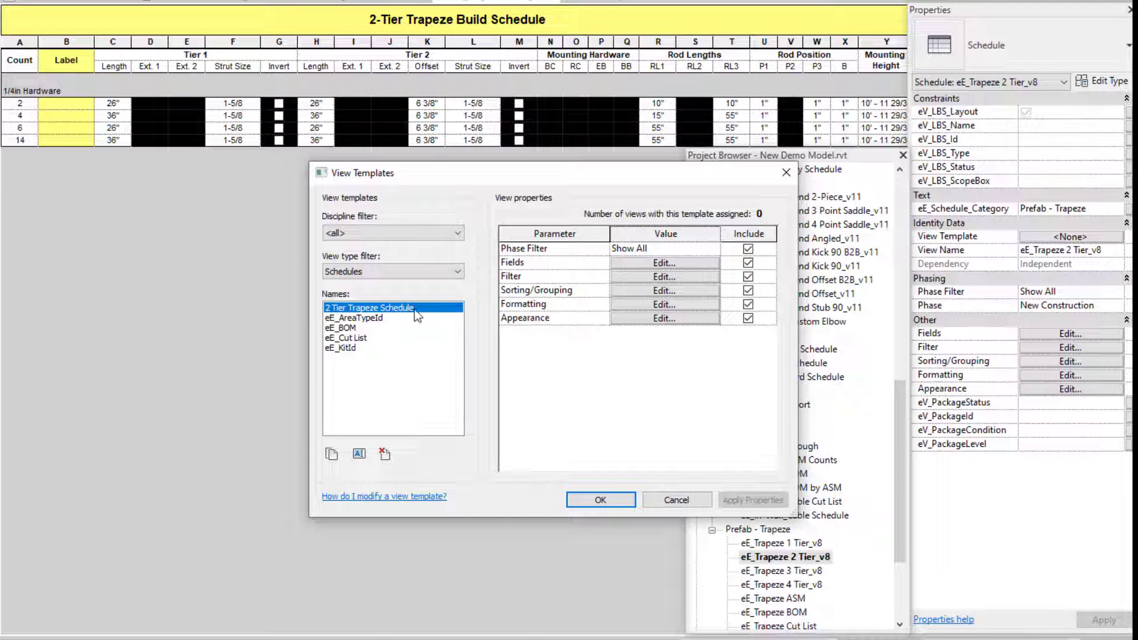
Review the new template's name, leave it unchanged, and close the View Templates list.
click(358, 453)
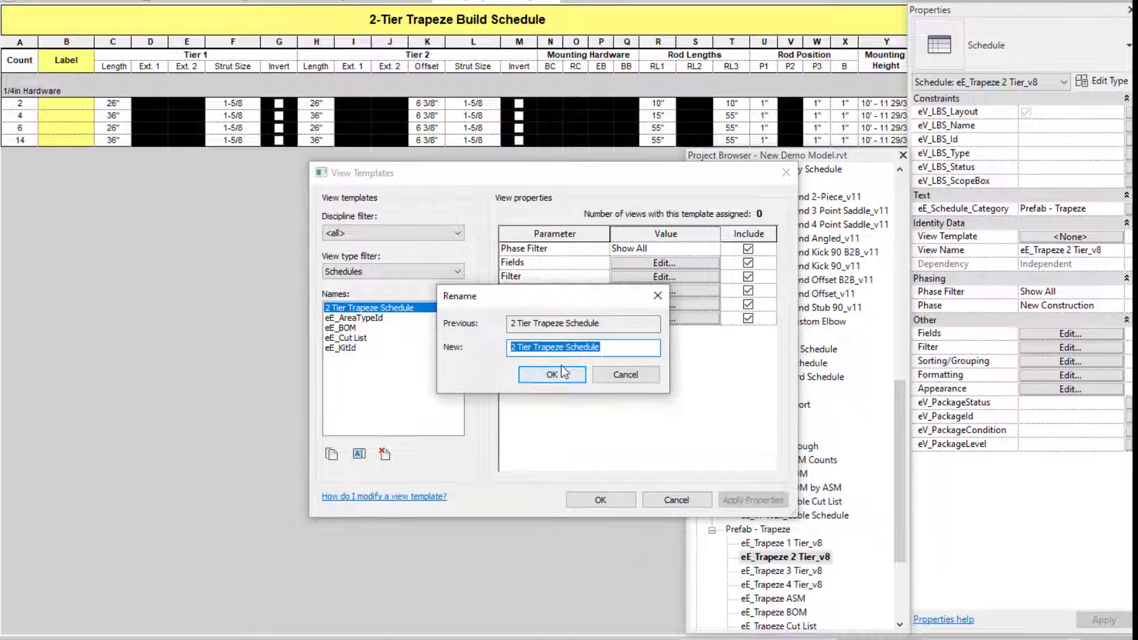
drag(600, 348, 483, 340)
key(ctrl+c)
click(552, 374)
click(599, 501)
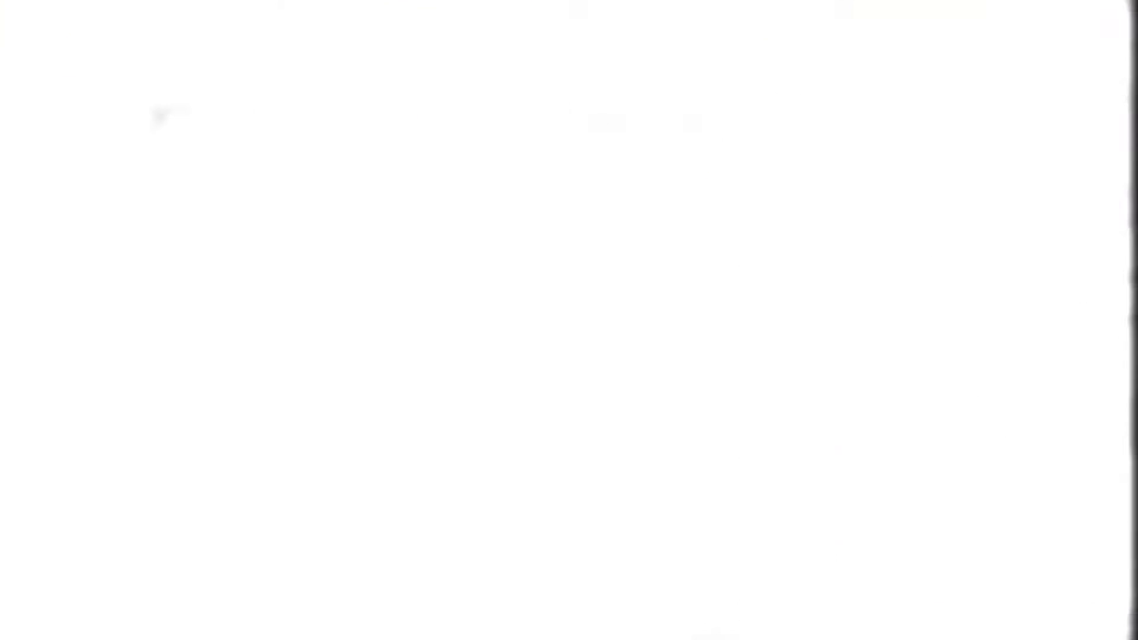
Copy the eE_Cut List spool window to the right and set its view template to 2 Tier Trapeze Schedule.
click(603, 45)
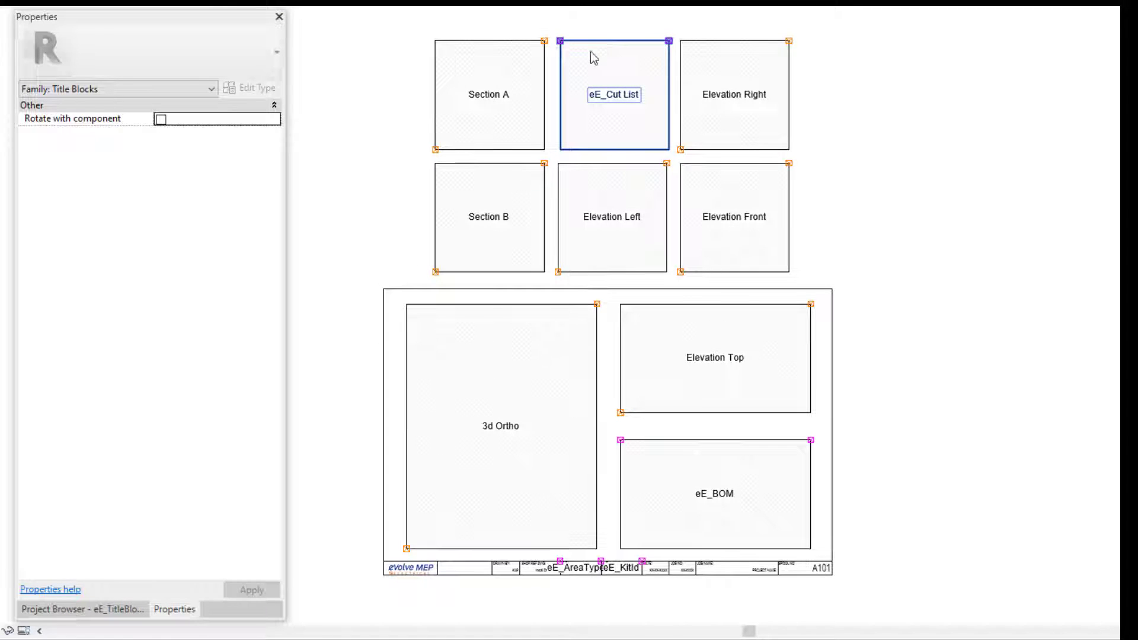
click(605, 45)
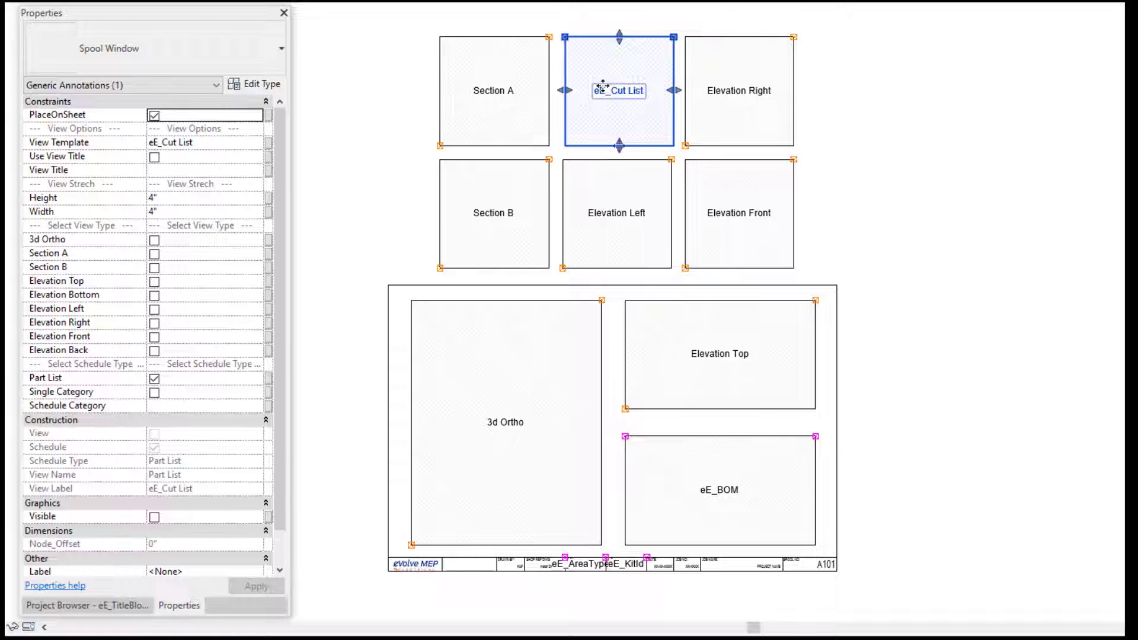
drag(607, 91, 875, 91)
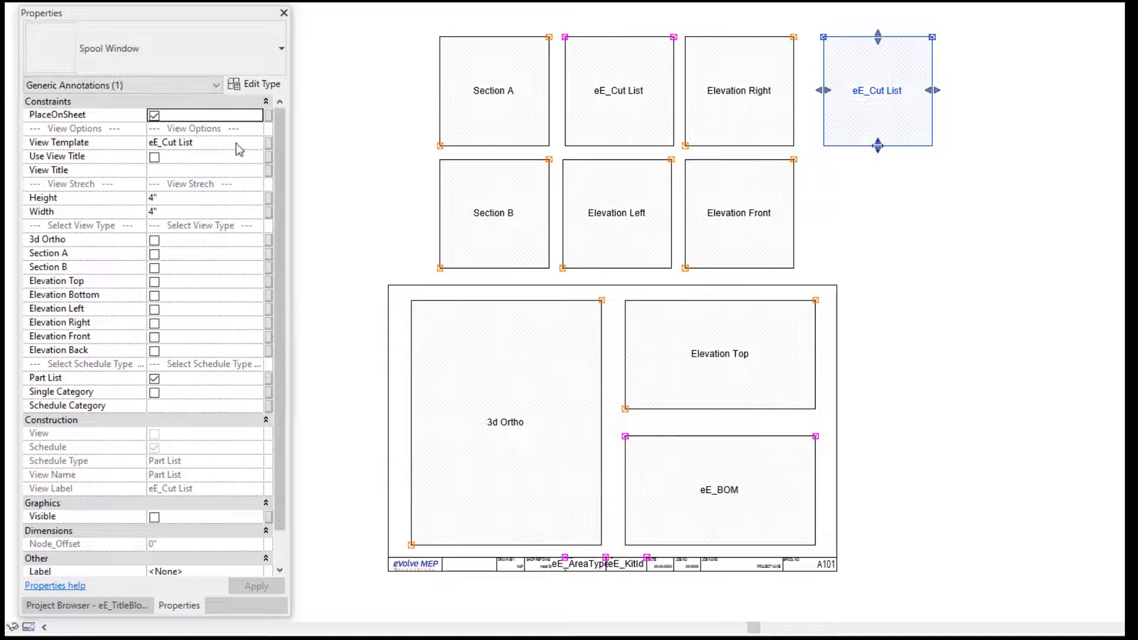
click(179, 146)
key(ctrl+v)
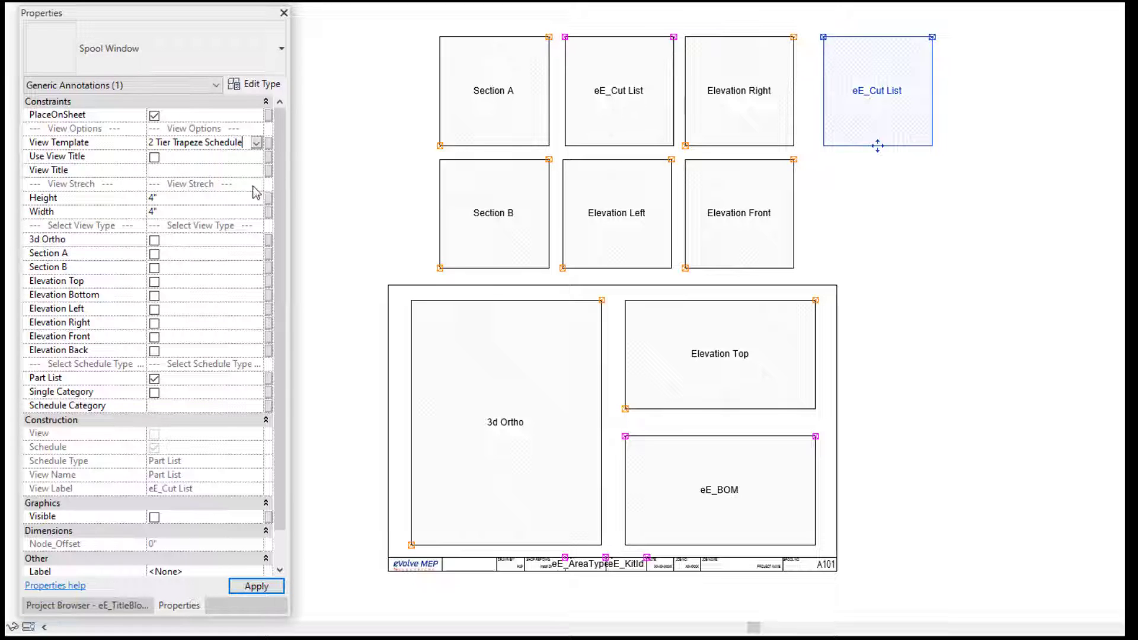
click(830, 197)
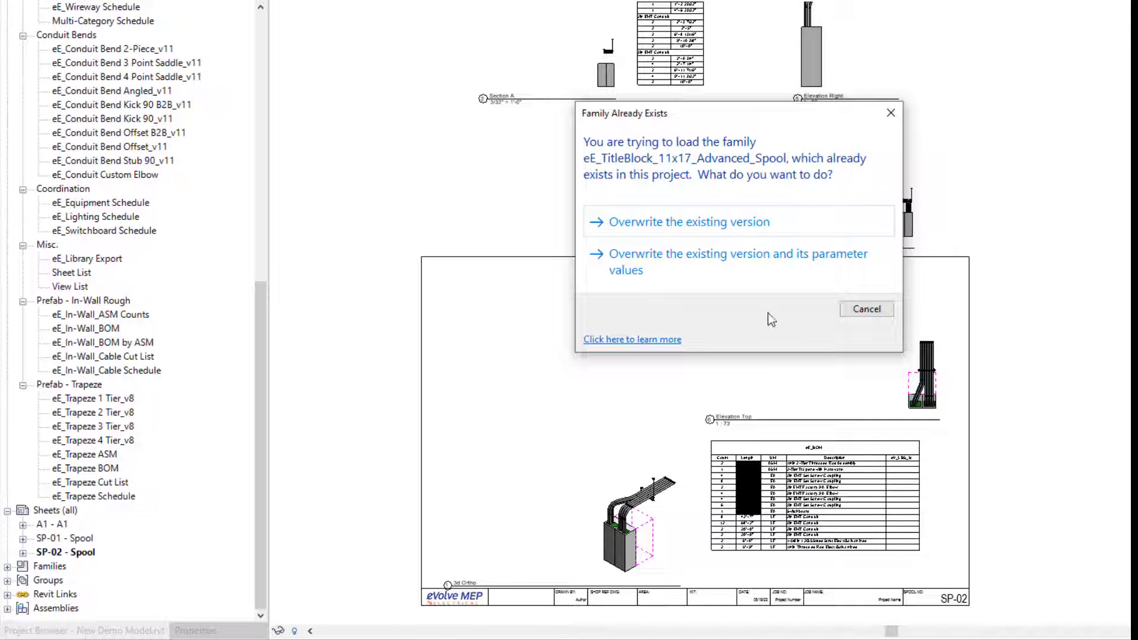
Overwrite the project's existing title block family and its parameter values.
click(646, 262)
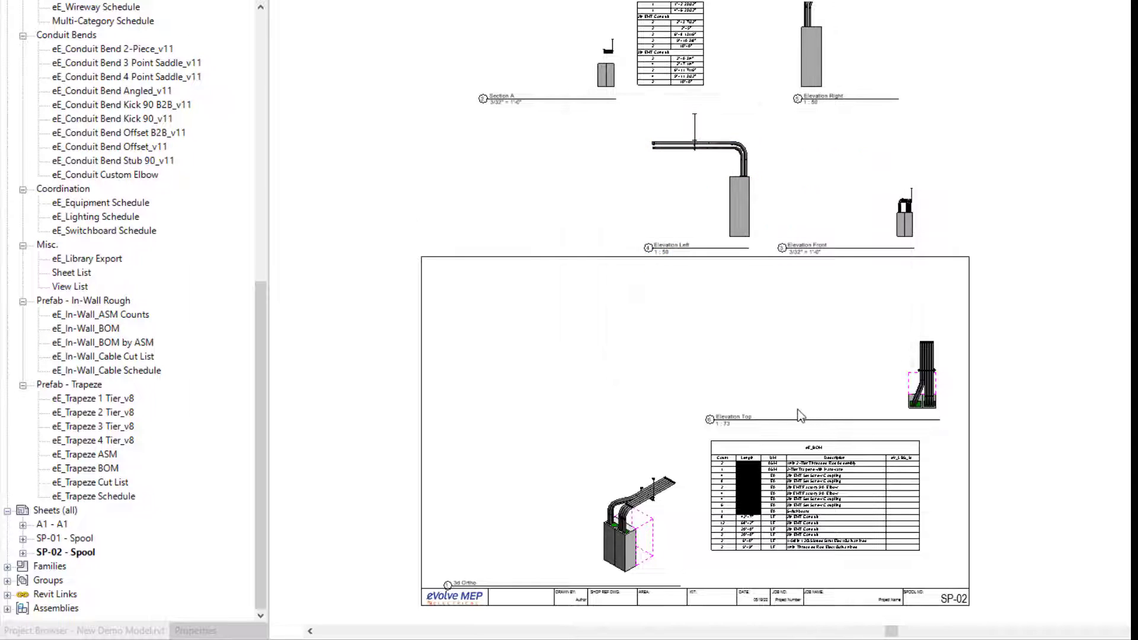
scroll(801, 414, up, 3)
scroll(531, 338, up, 1)
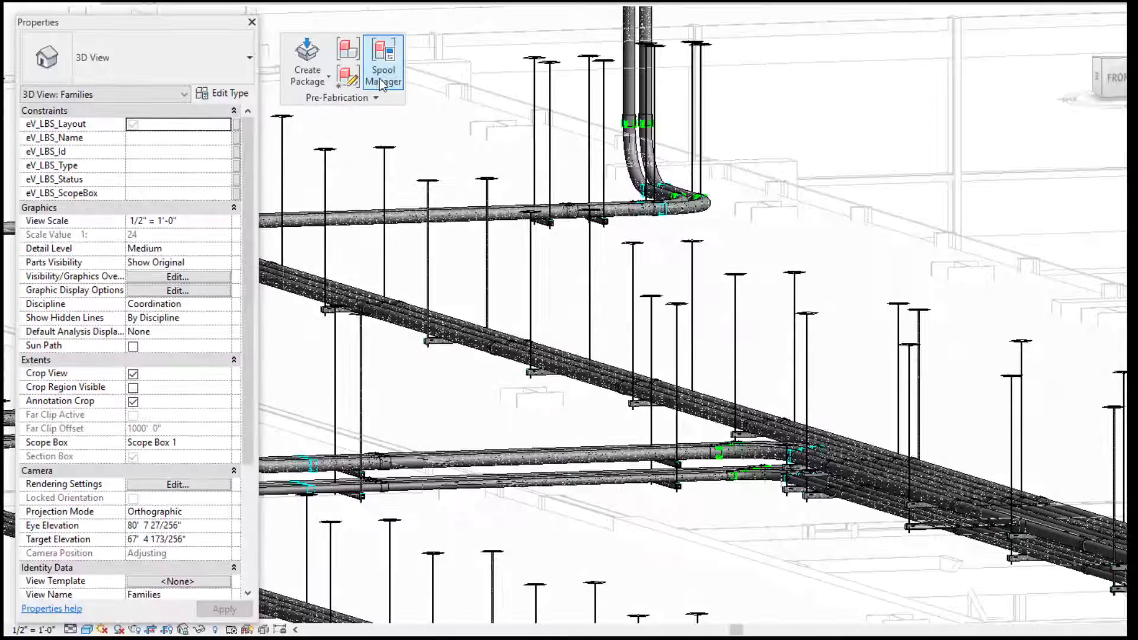
In Spool Manager, tick SP-02, confirm replacing its sheet, and regenerate with eE_TitleBlock_11x17_Advanced_Spool.
click(379, 79)
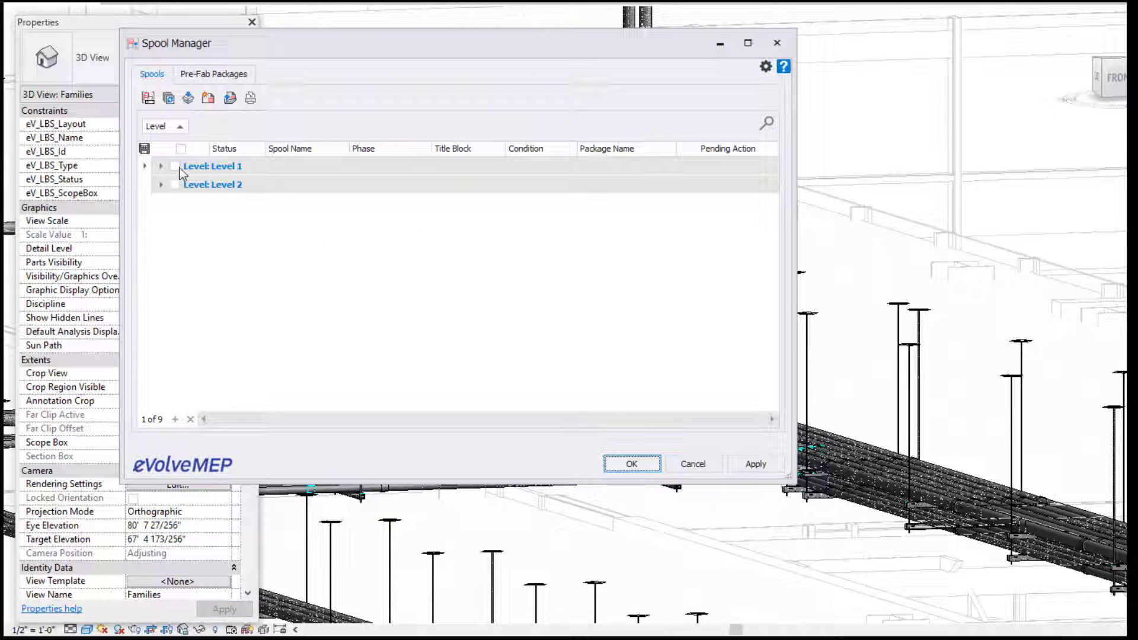
click(162, 166)
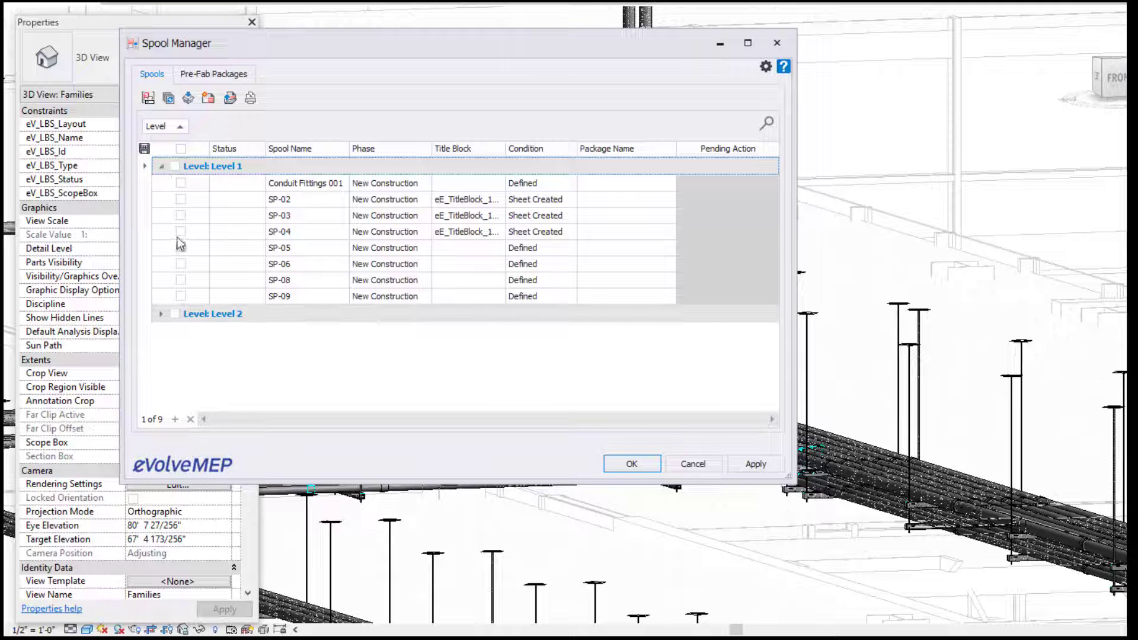
click(180, 199)
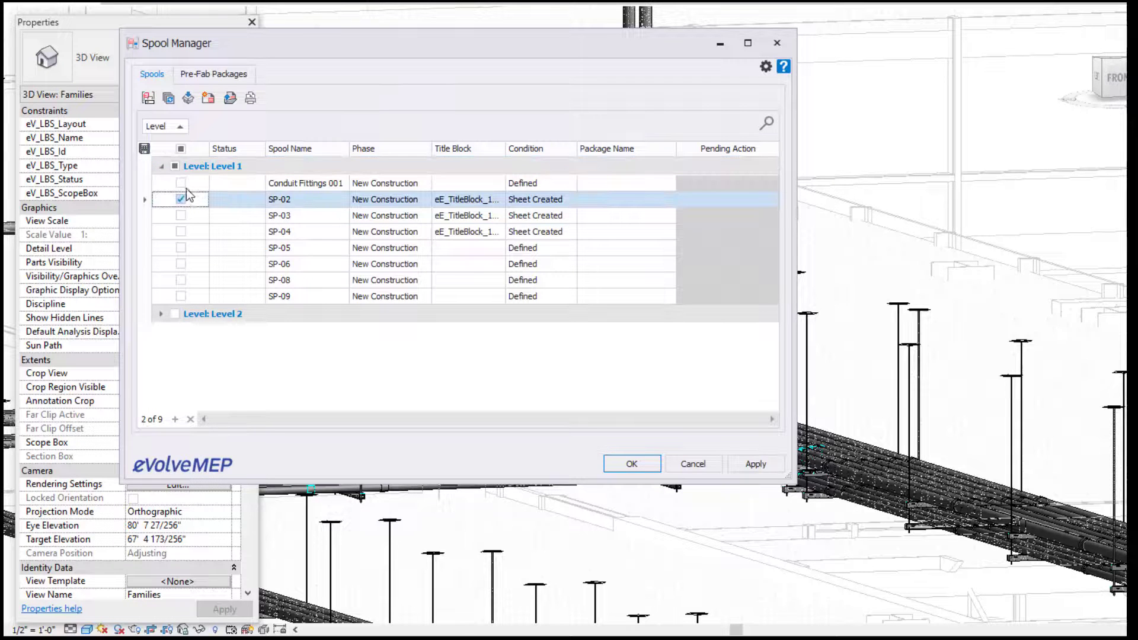
click(209, 99)
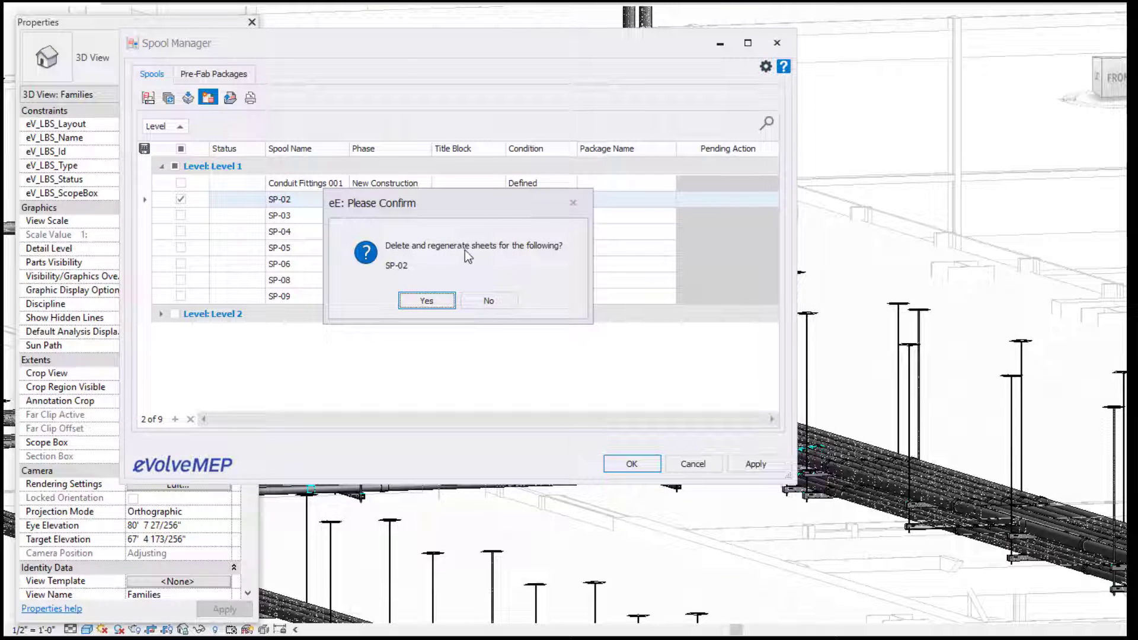
click(436, 301)
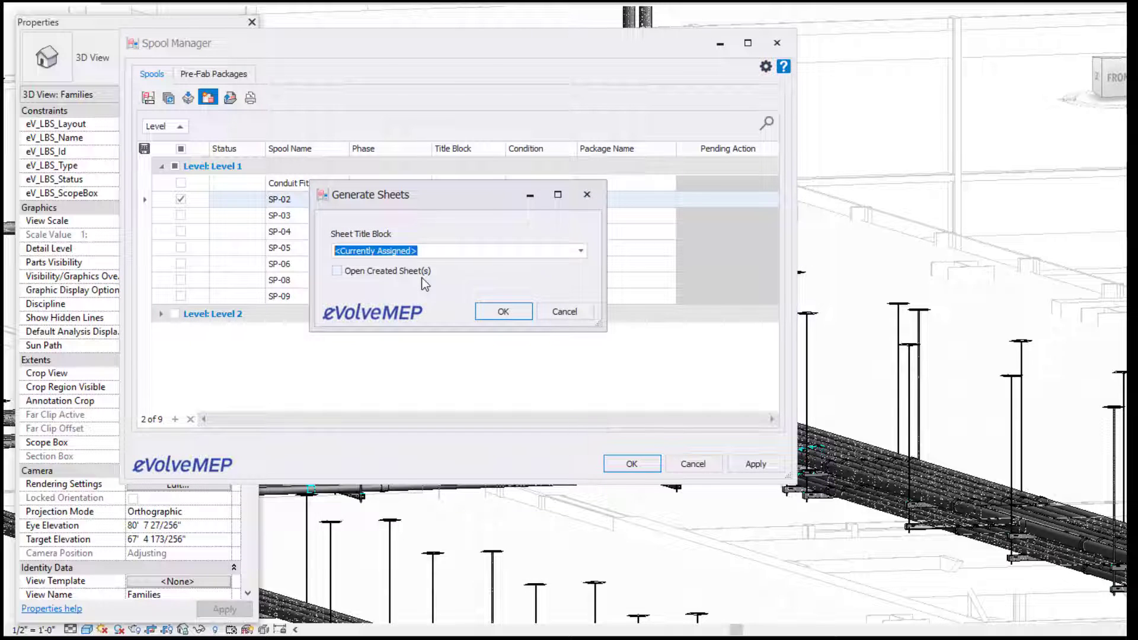
click(581, 250)
click(462, 278)
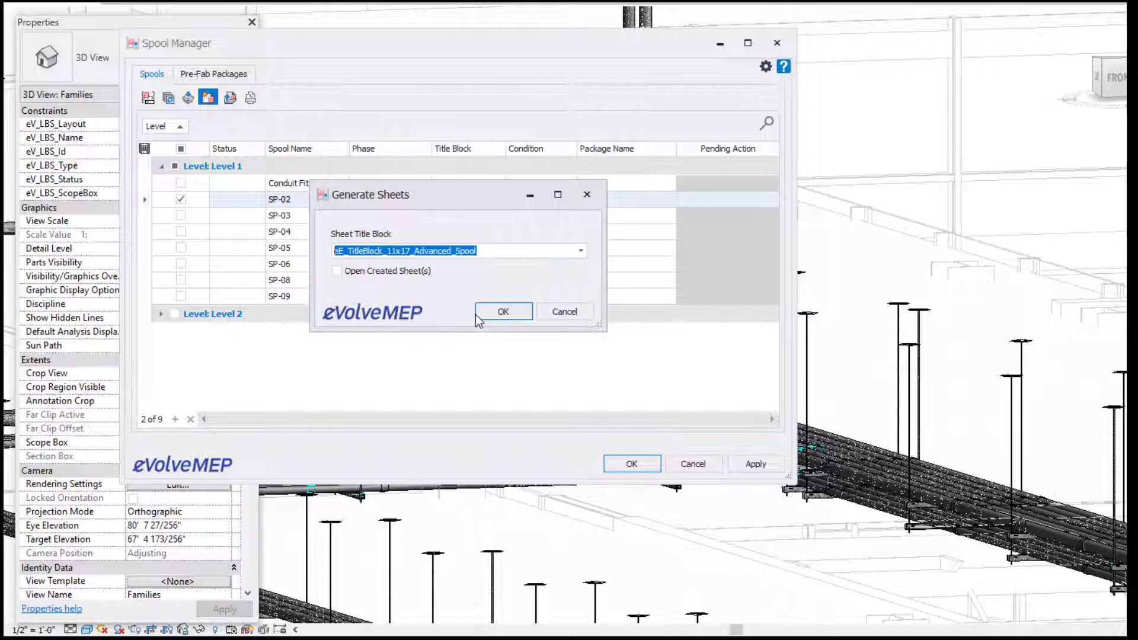
click(487, 310)
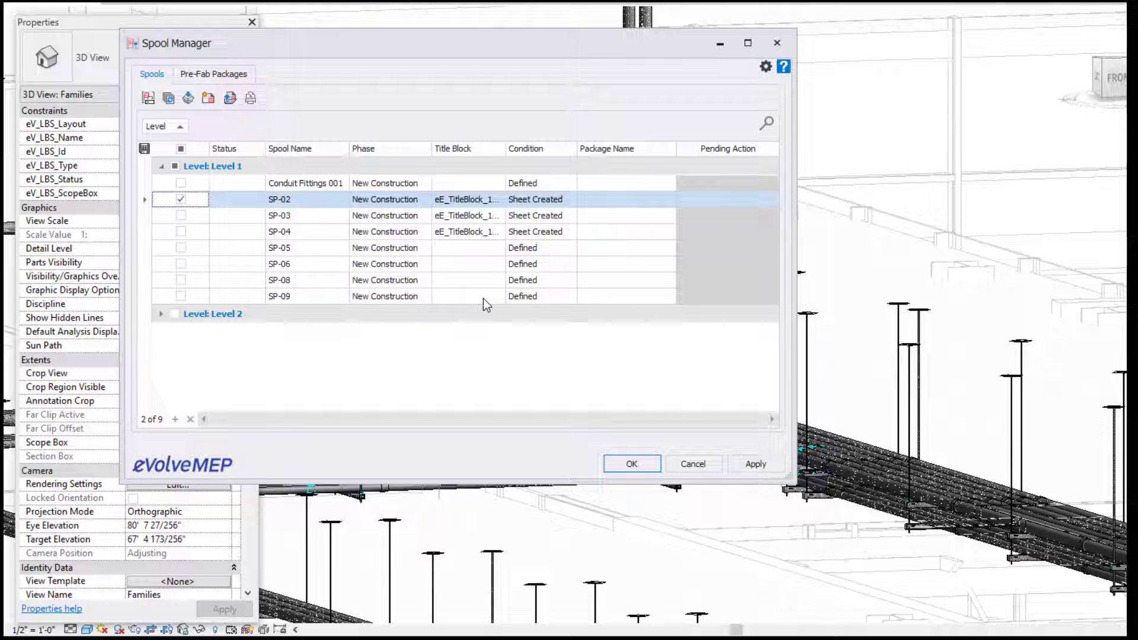
Close Spool Manager and zoom in on the new 2 Tier Trapeze Schedule on sheet SP-02.
click(776, 42)
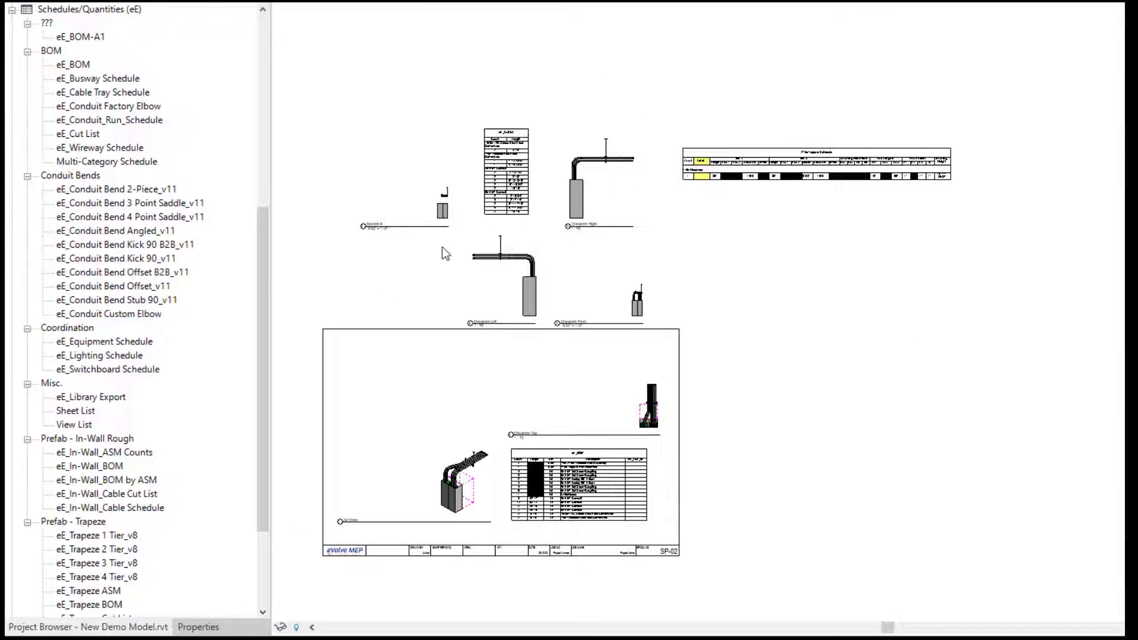
scroll(903, 216, up, 3)
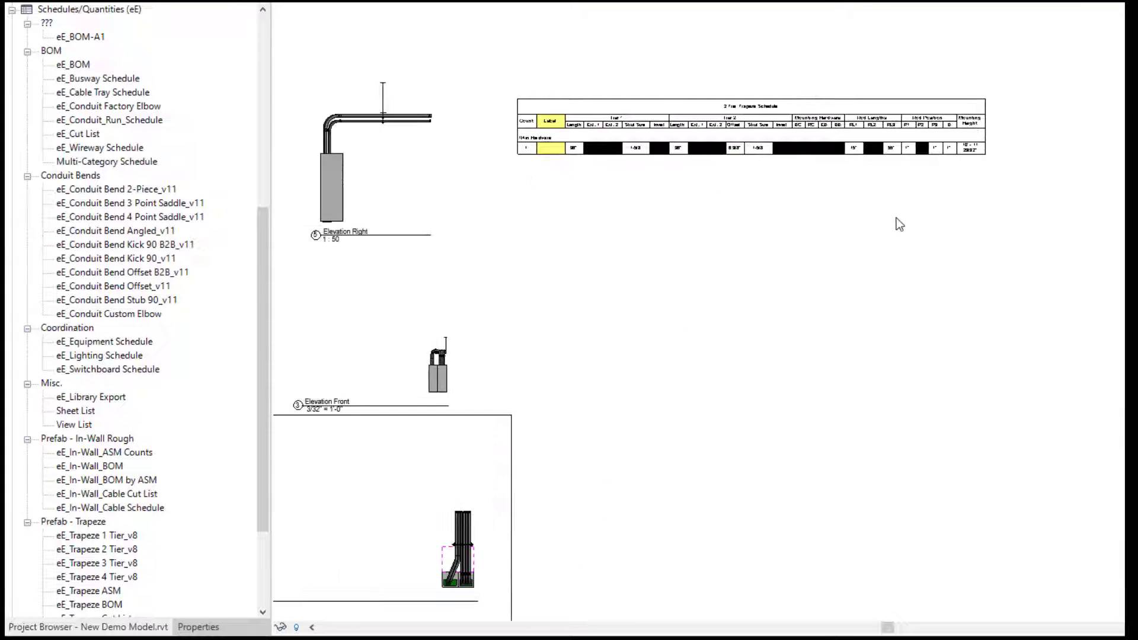
middle_drag(846, 282, 823, 338)
scroll(788, 309, up, 2)
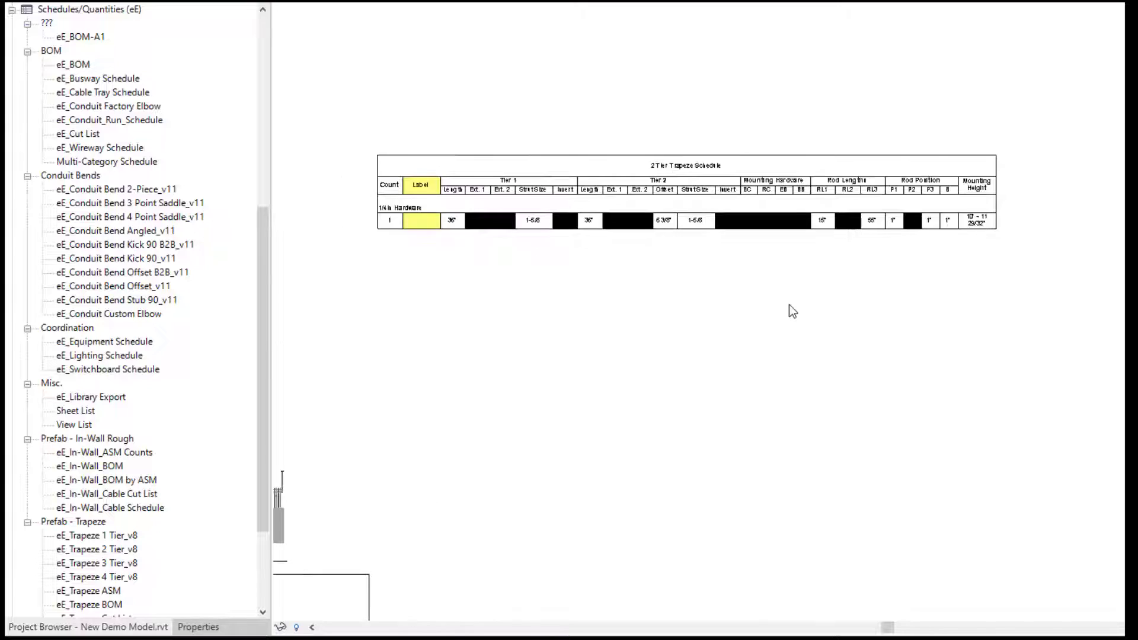
scroll(788, 303, up, 1)
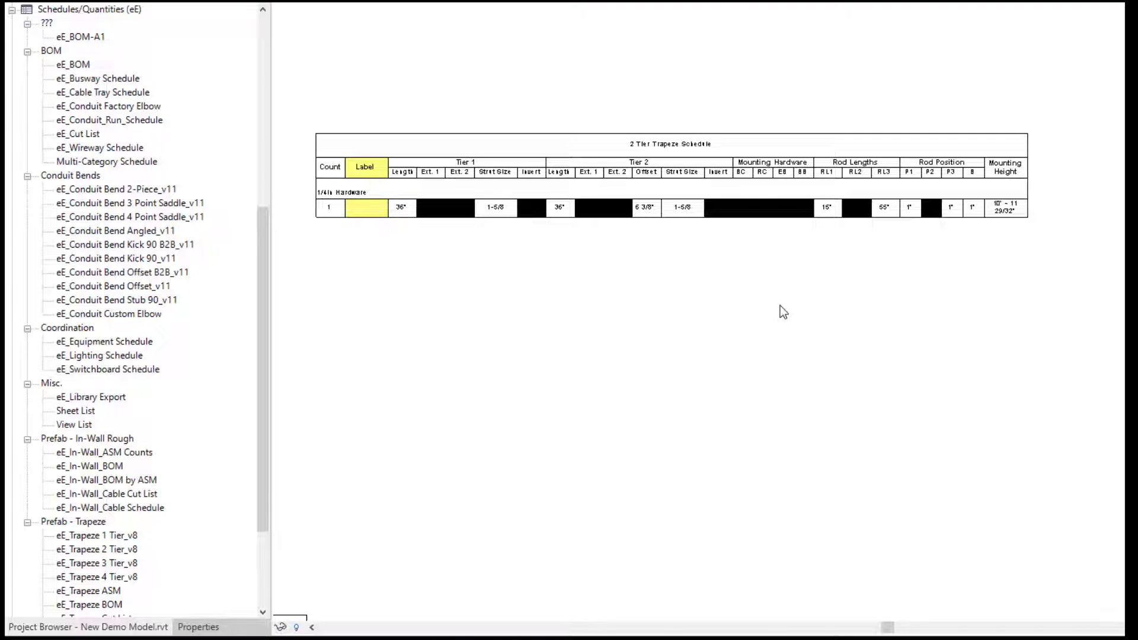
scroll(665, 256, down, 5)
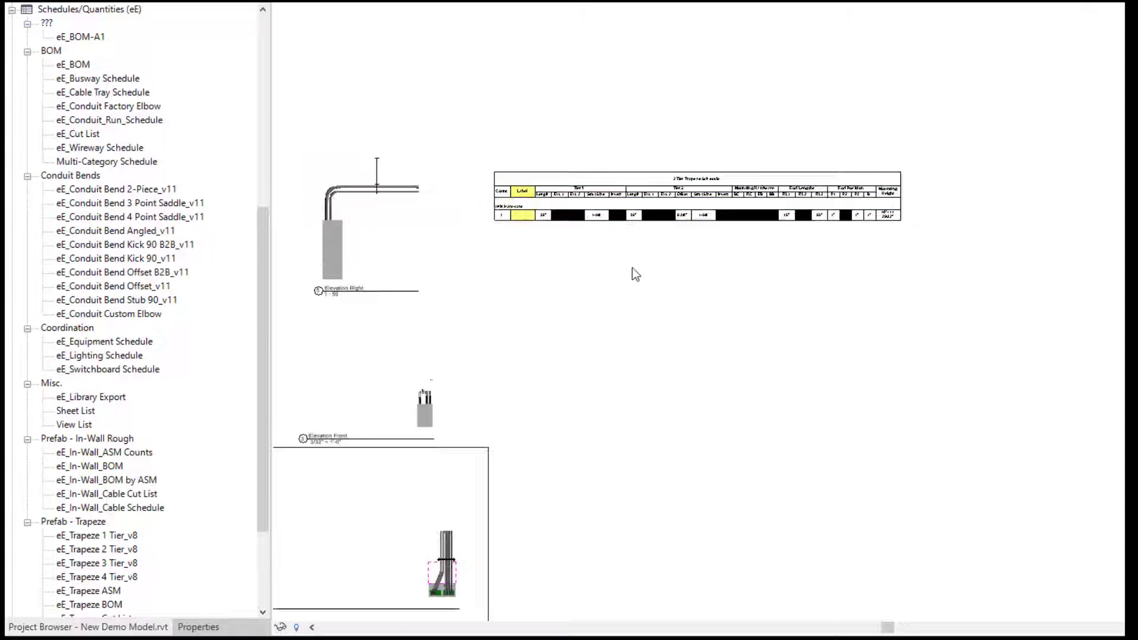